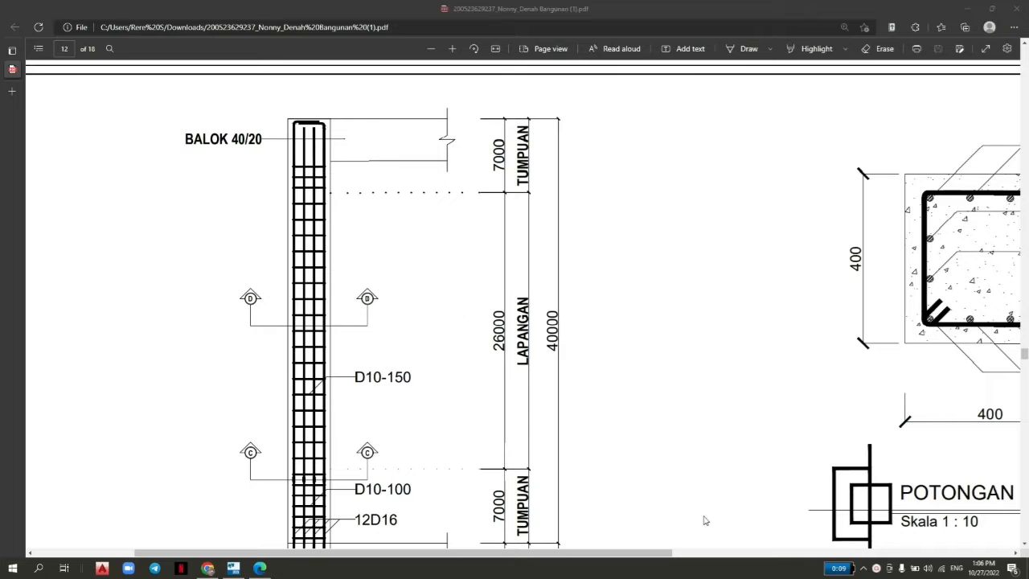
Examine the column elevation and section C-C in the PDF drawing
mouse_move(664, 554)
mouse_down()
mouse_move(748, 566)
mouse_move(859, 560)
mouse_move(708, 522)
mouse_up()
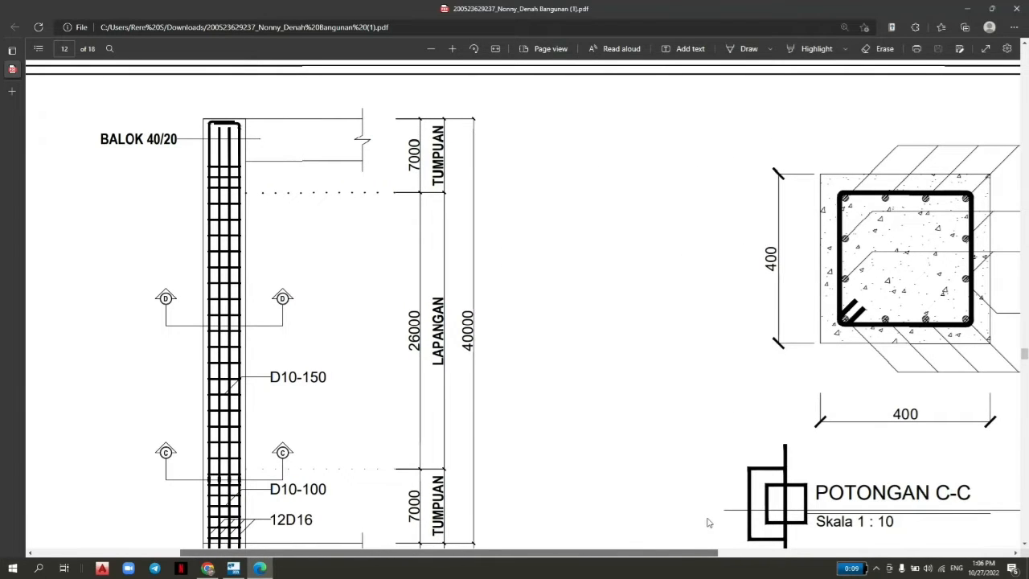
drag(708, 522, 775, 536)
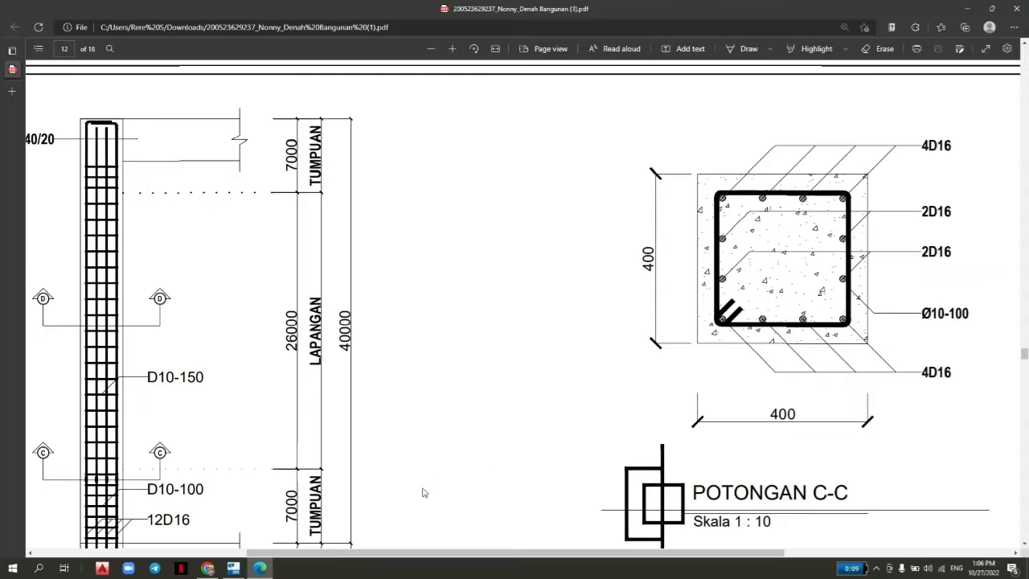
Switch to Tekla Structures and reduce the rectangular grid's X and Y coordinates to 0.00 only
click(233, 569)
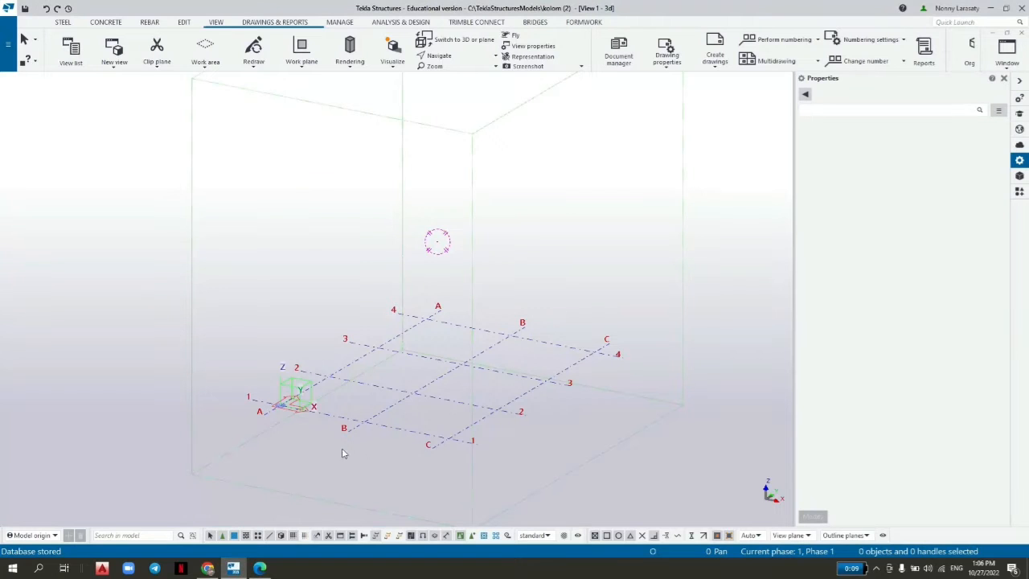
scroll(472, 370, up, 2)
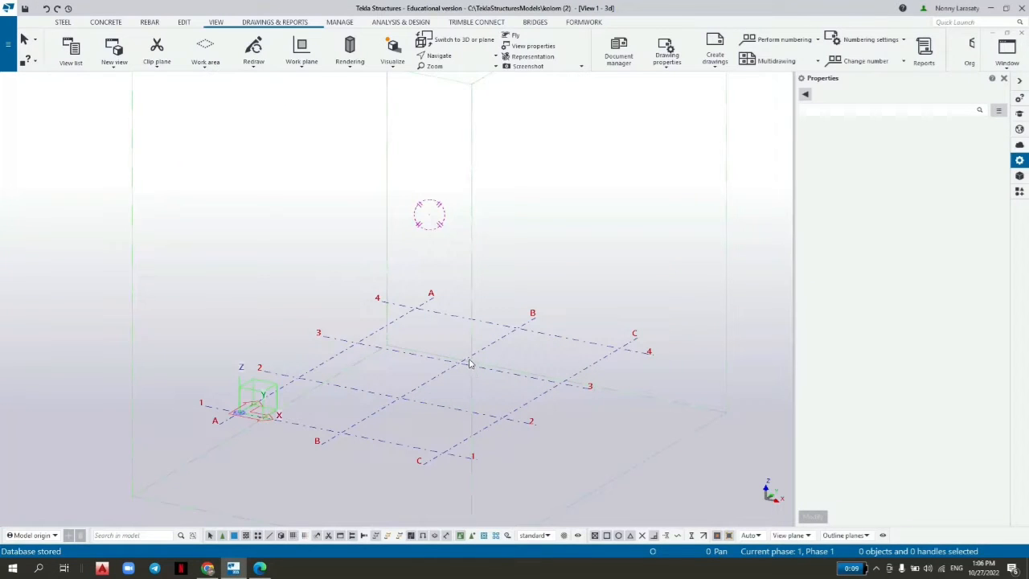
click(463, 366)
drag(918, 140, 885, 152)
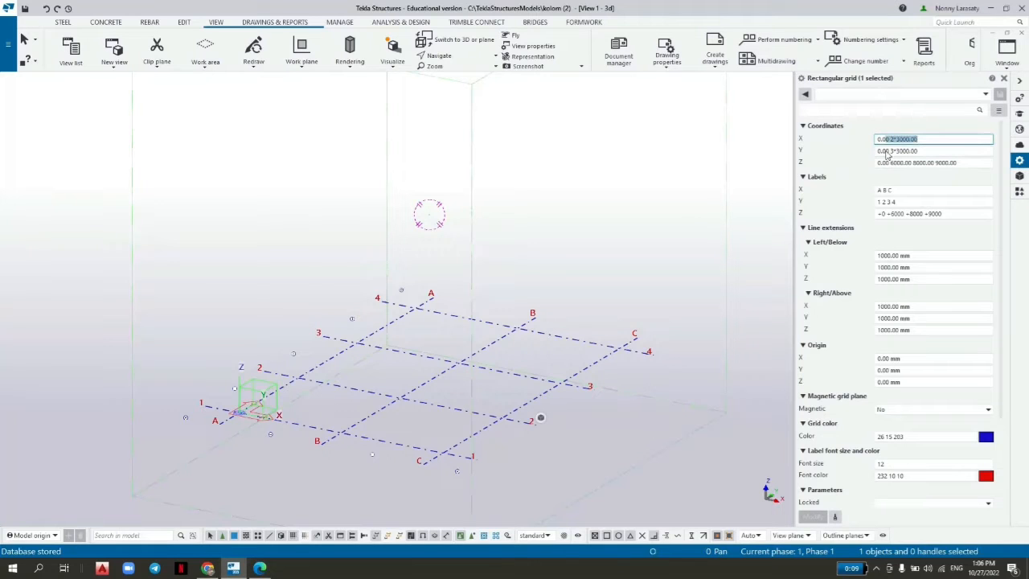
key(BackSpace)
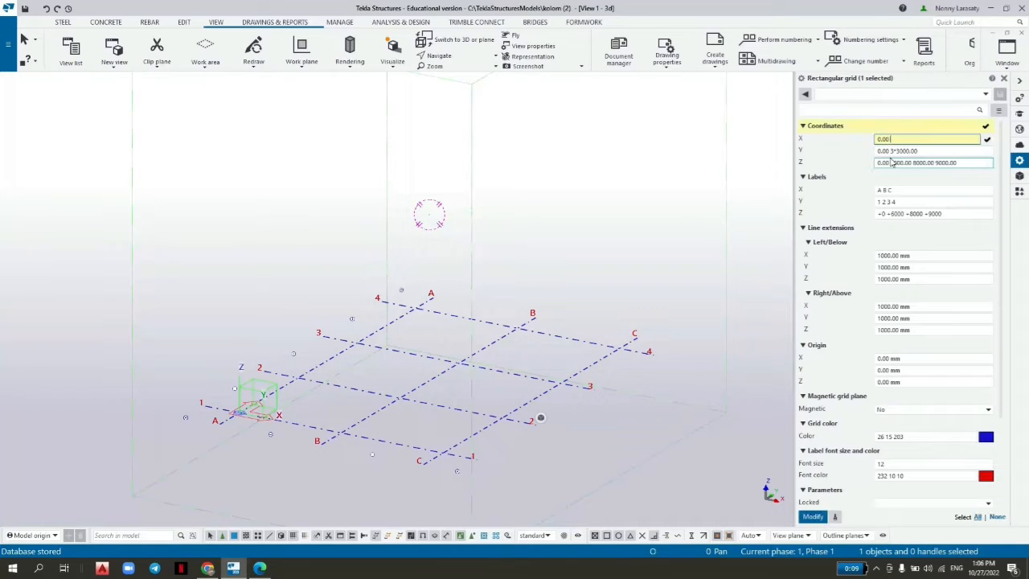
drag(923, 151, 889, 168)
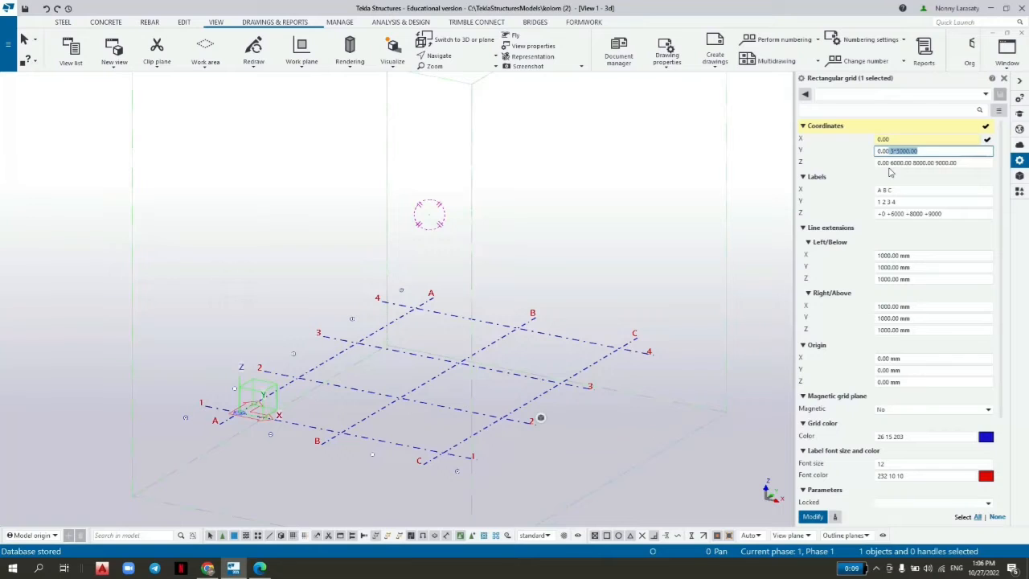
key(BackSpace)
Set the grid's Z coordinates to 0.00 and 4000 with Z labels +0 and +4000, and apply the grid changes
drag(970, 161, 890, 178)
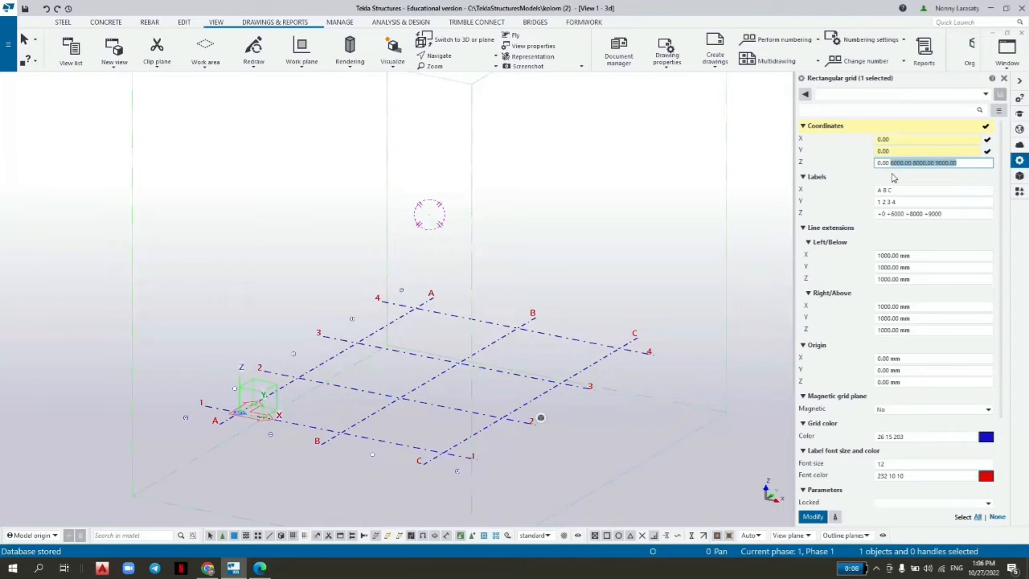
text(4000)
drag(942, 214, 895, 232)
text(4)
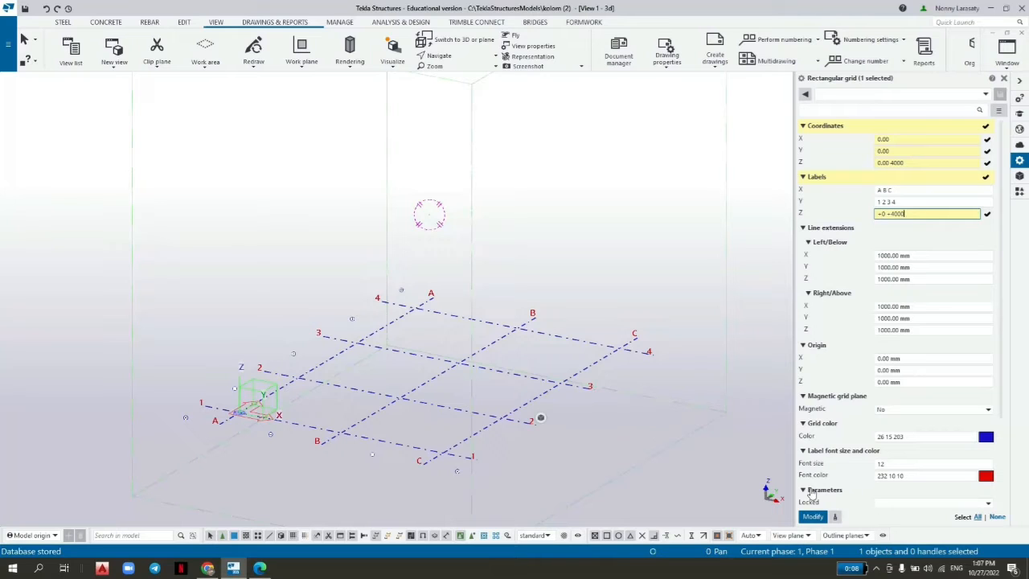
click(812, 516)
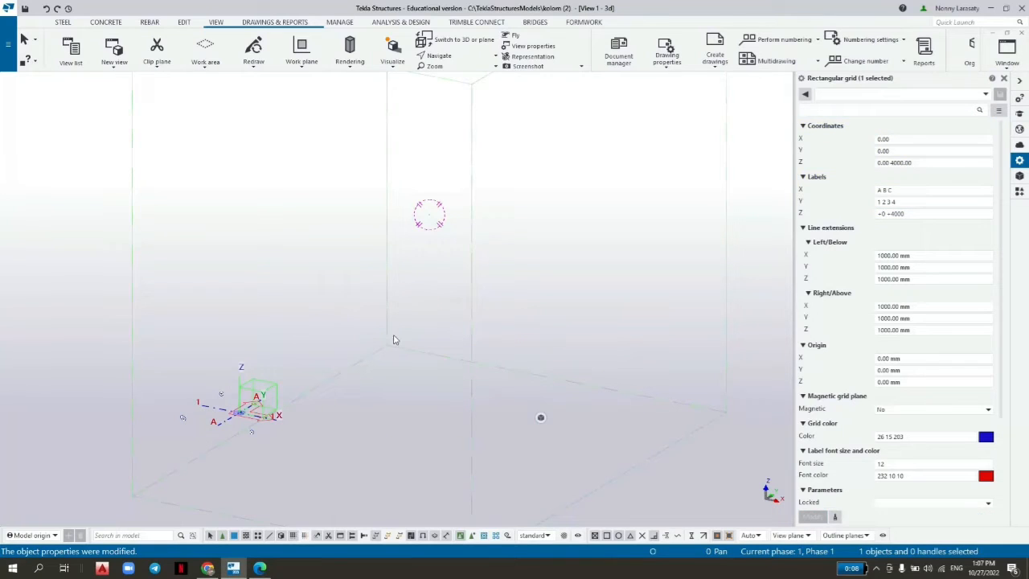
Fit the work area to the entire model
click(551, 285)
right_click(612, 256)
click(639, 303)
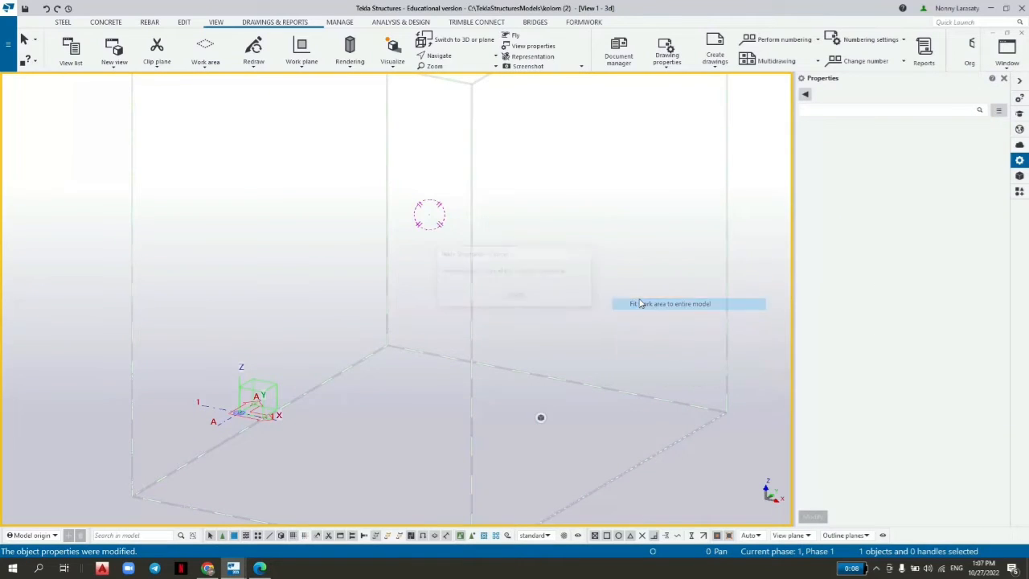
Set up a new concrete column with material C25, cast unit Cast in place and class 1
scroll(442, 378, up, 4)
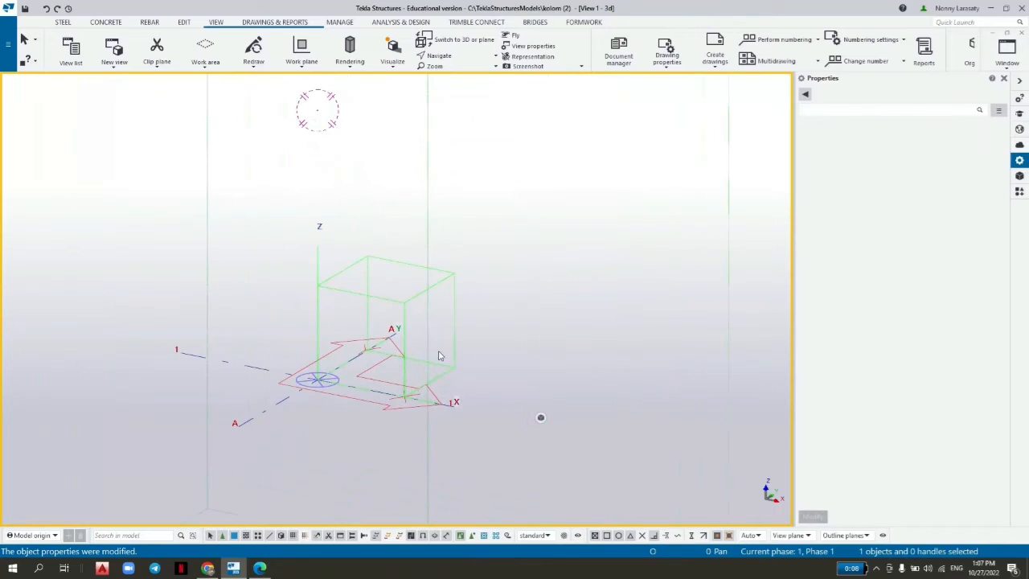
middle_drag(485, 352, 611, 285)
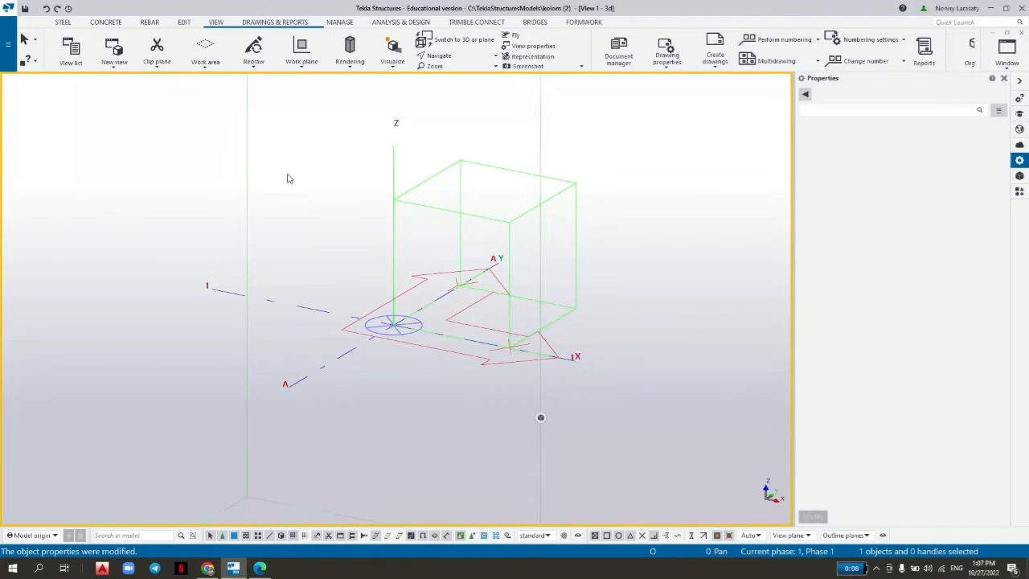
click(104, 21)
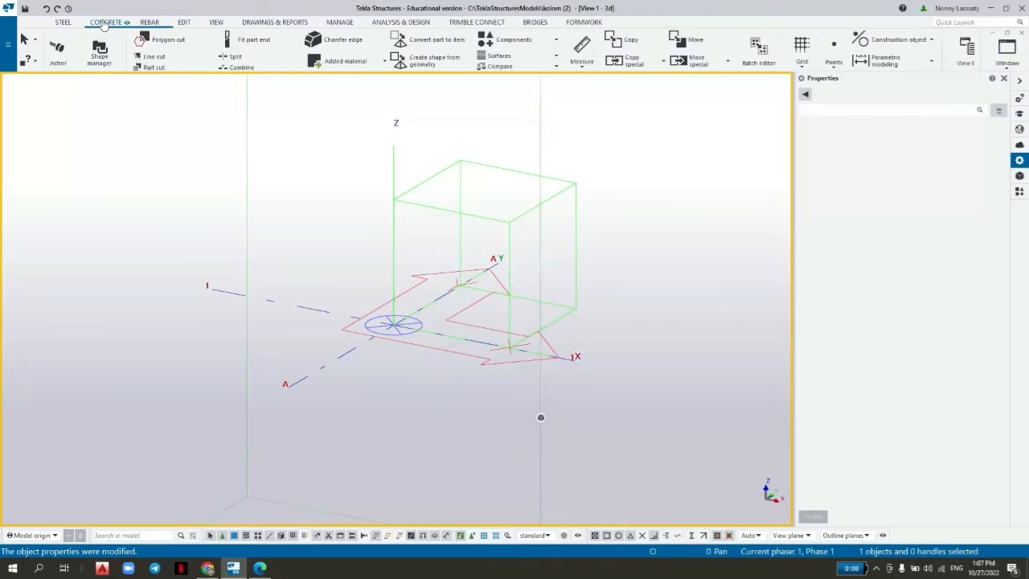
click(67, 60)
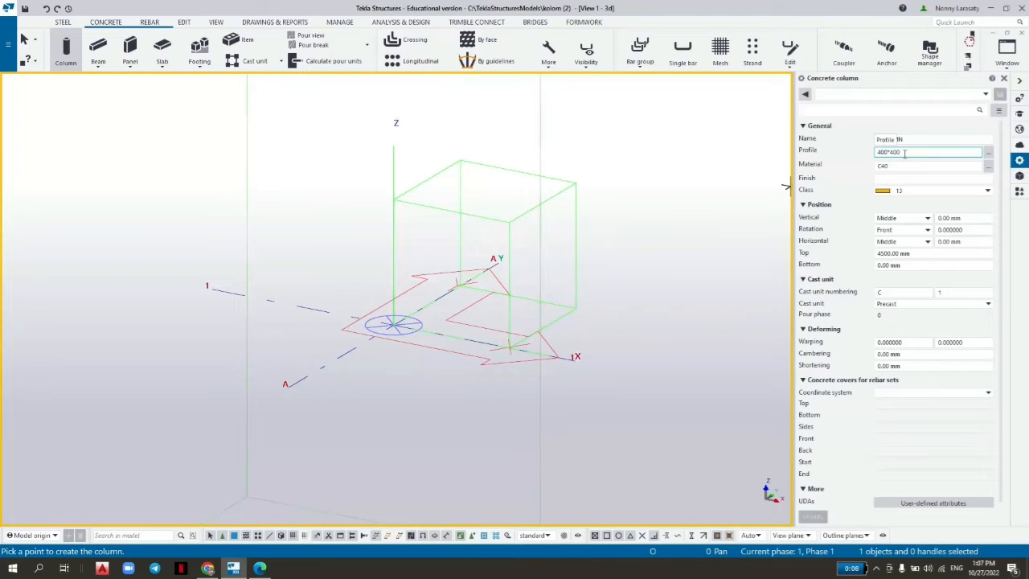
click(988, 165)
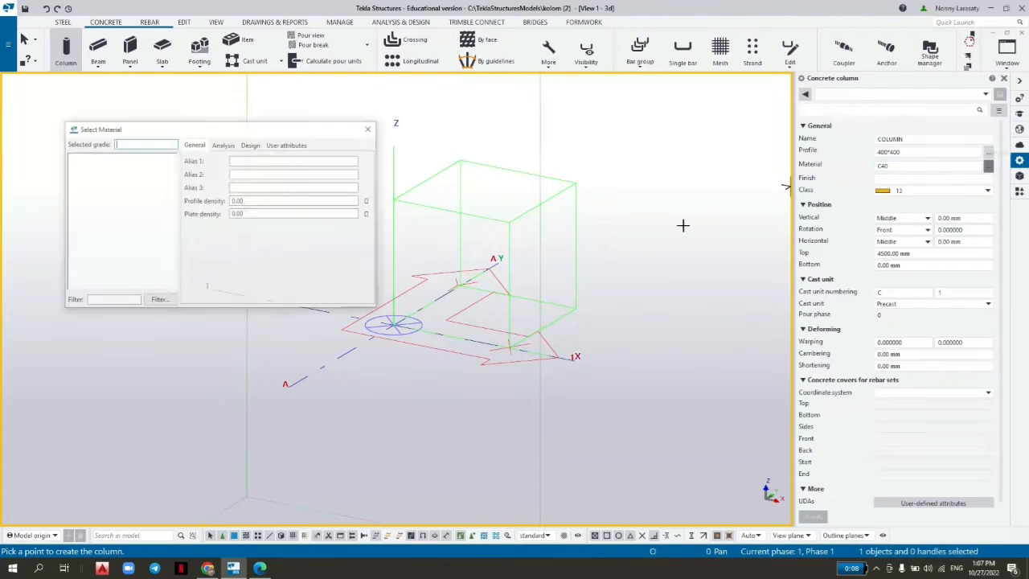
click(121, 301)
click(83, 300)
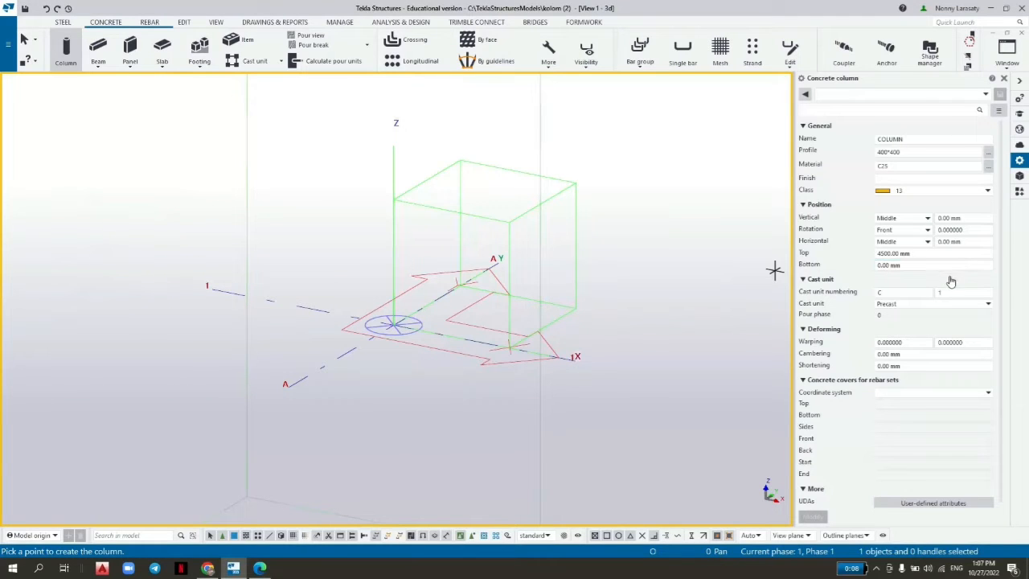
click(924, 304)
click(944, 322)
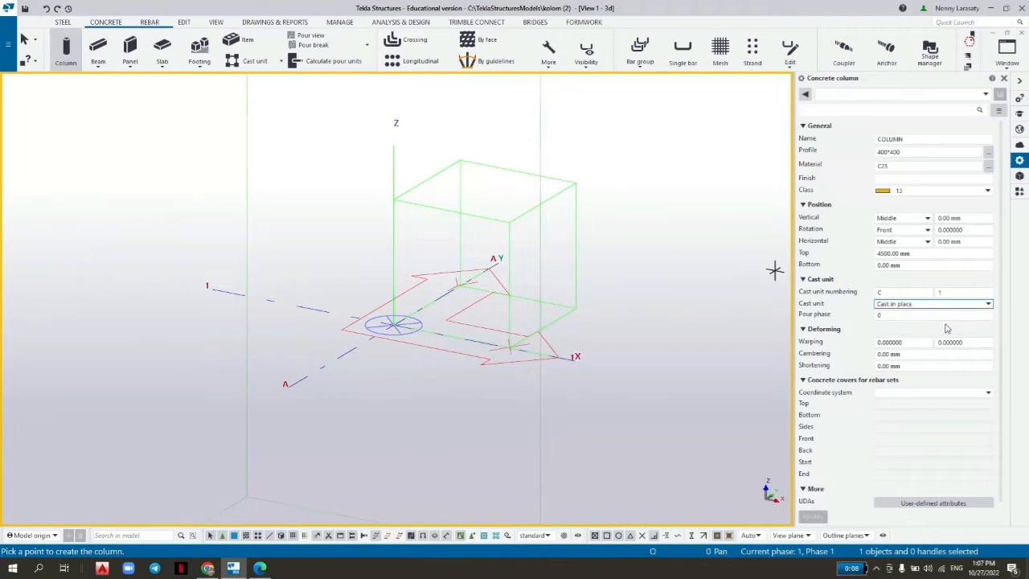
click(932, 191)
click(925, 218)
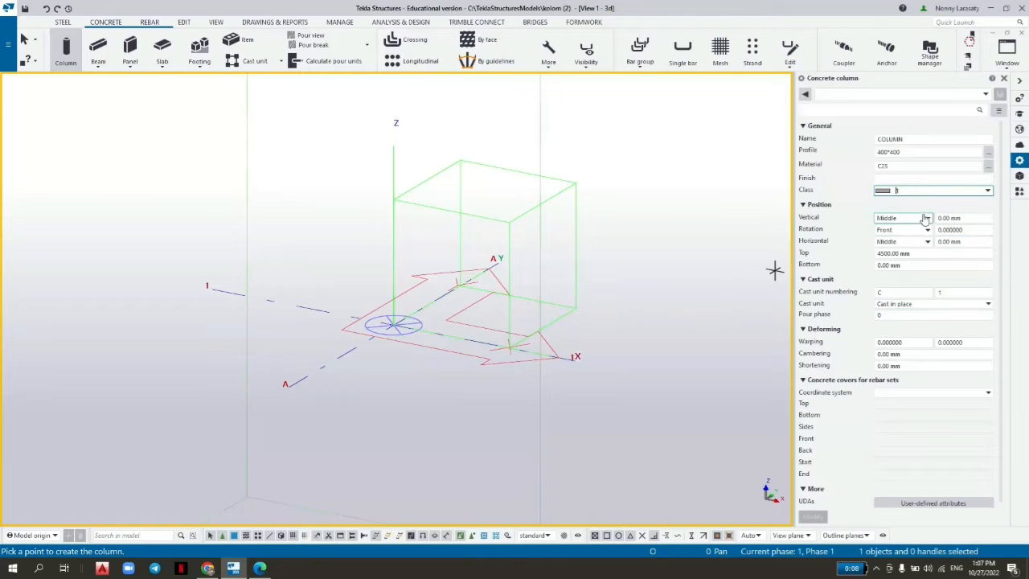
Place the concrete column at grid intersection A-1 and end the column command
click(393, 324)
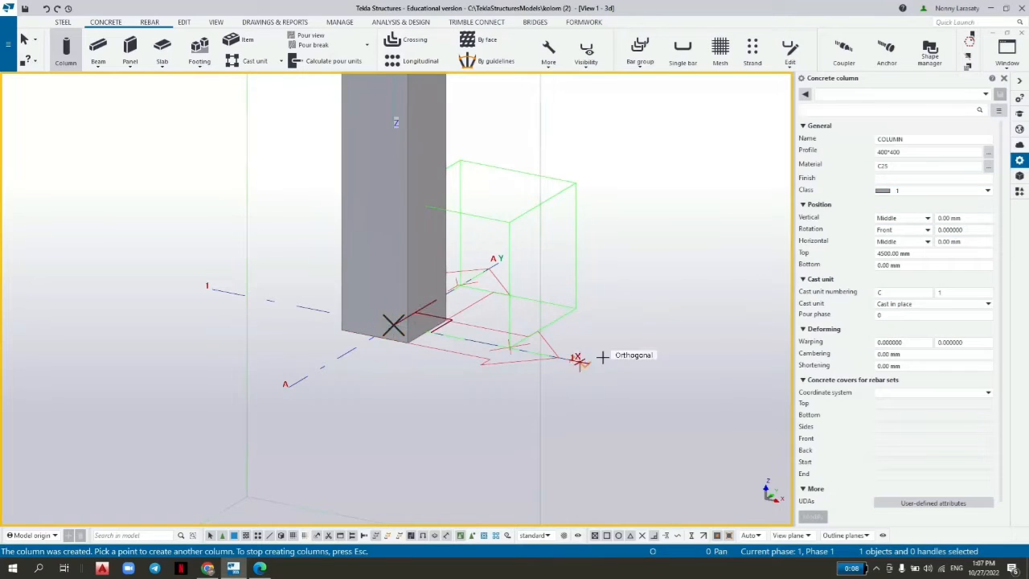
scroll(603, 296, down, 5)
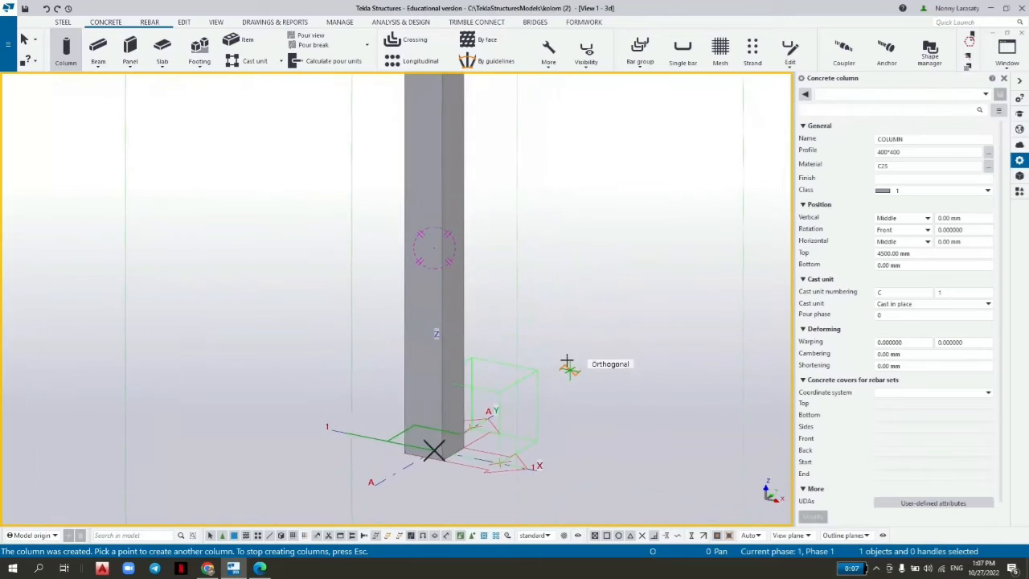
scroll(584, 279, down, 3)
right_click(568, 302)
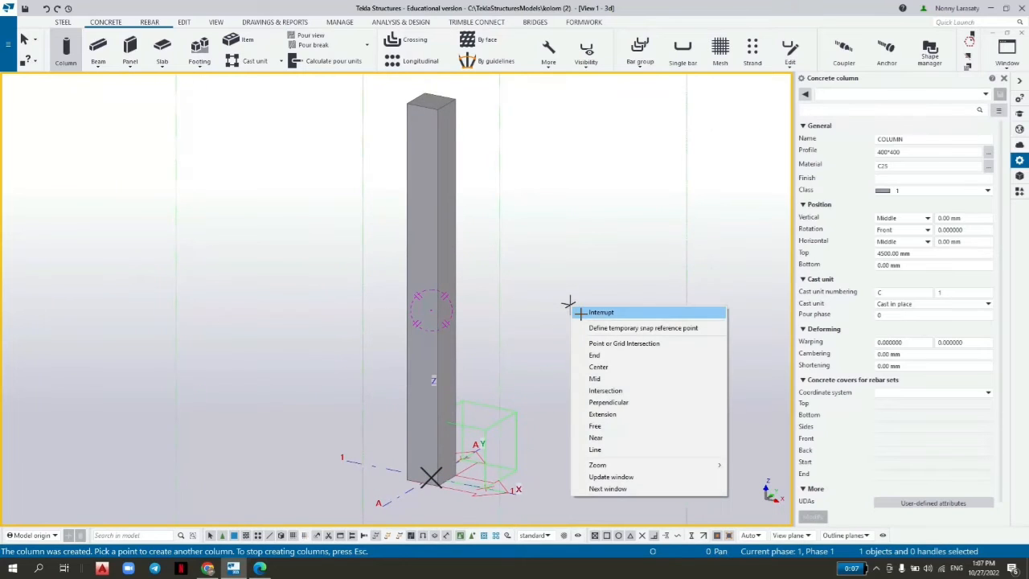
click(582, 313)
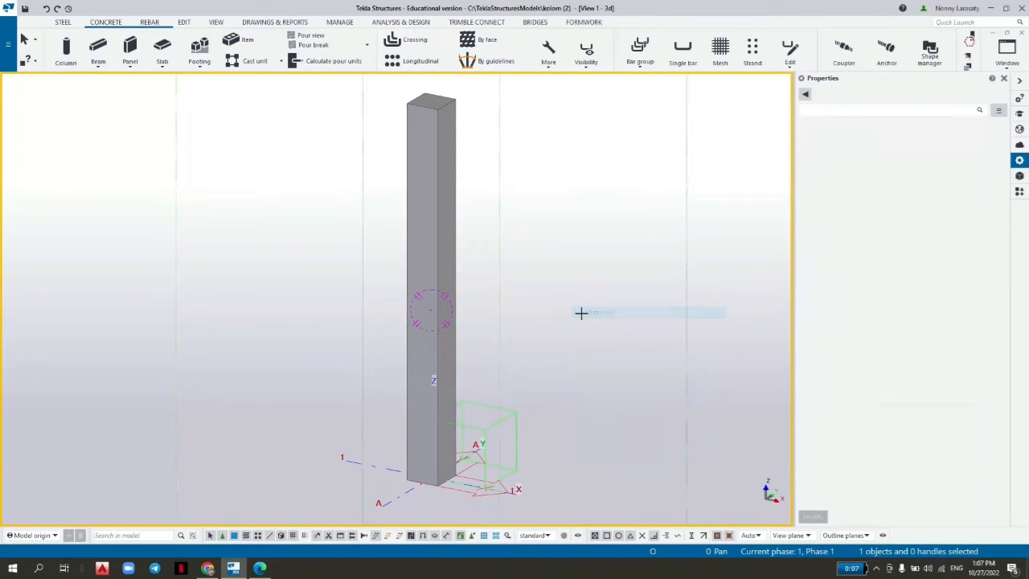
Change the view's rendering to Parts wireframe
click(185, 23)
click(213, 23)
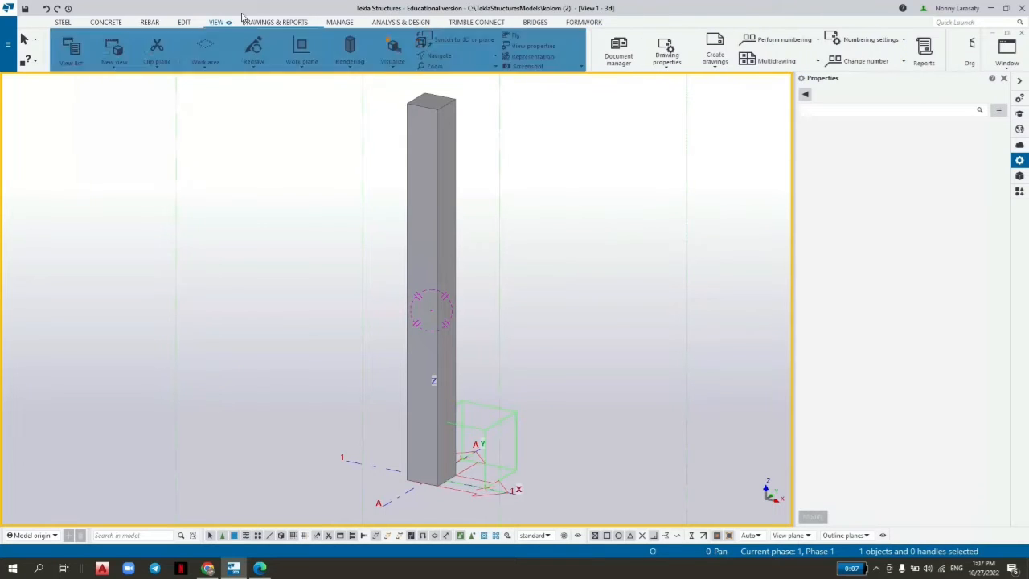
click(350, 65)
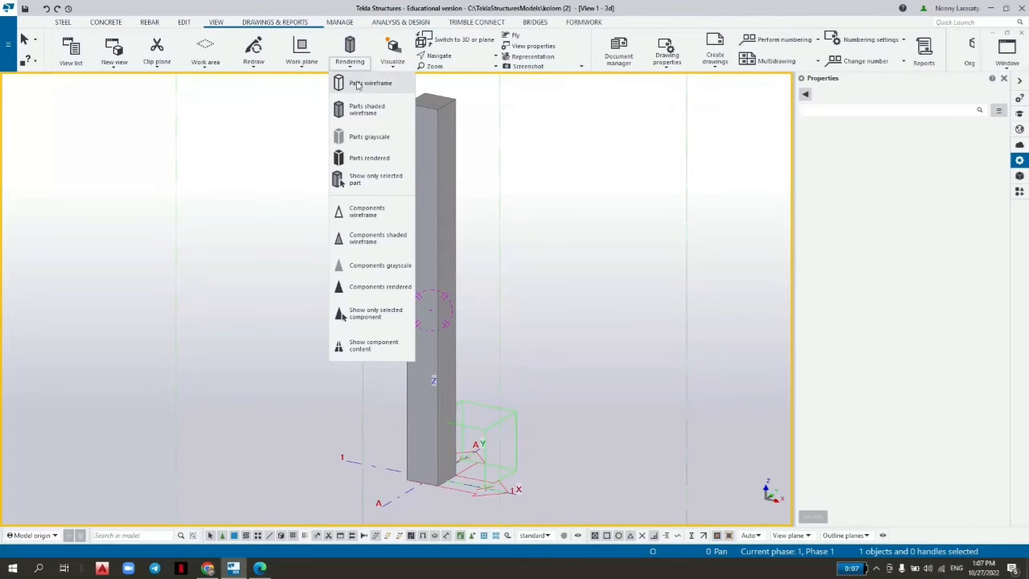
click(359, 86)
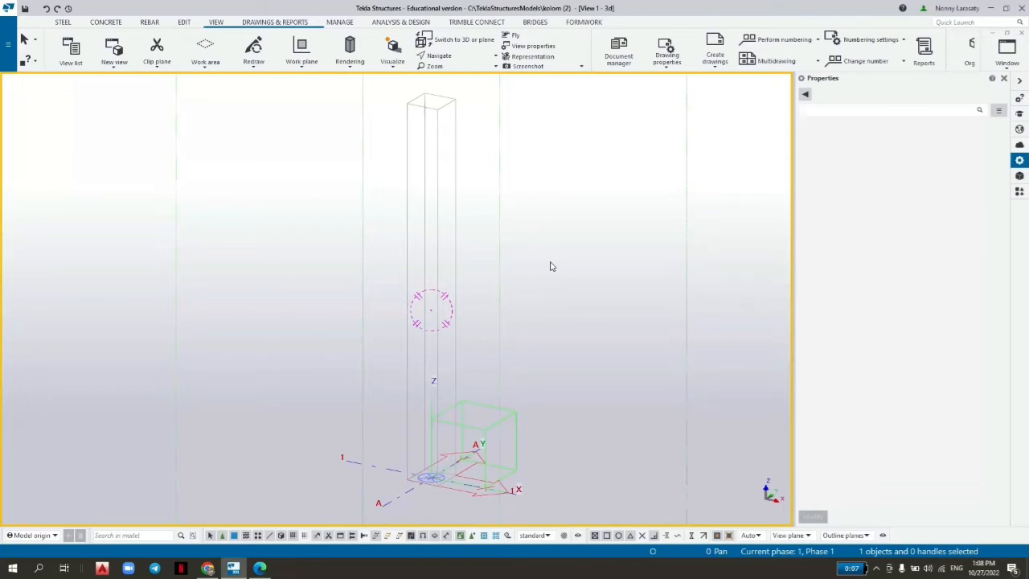
Find component 83 and apply Rectangular column reinforcement (83) to the column
click(1021, 197)
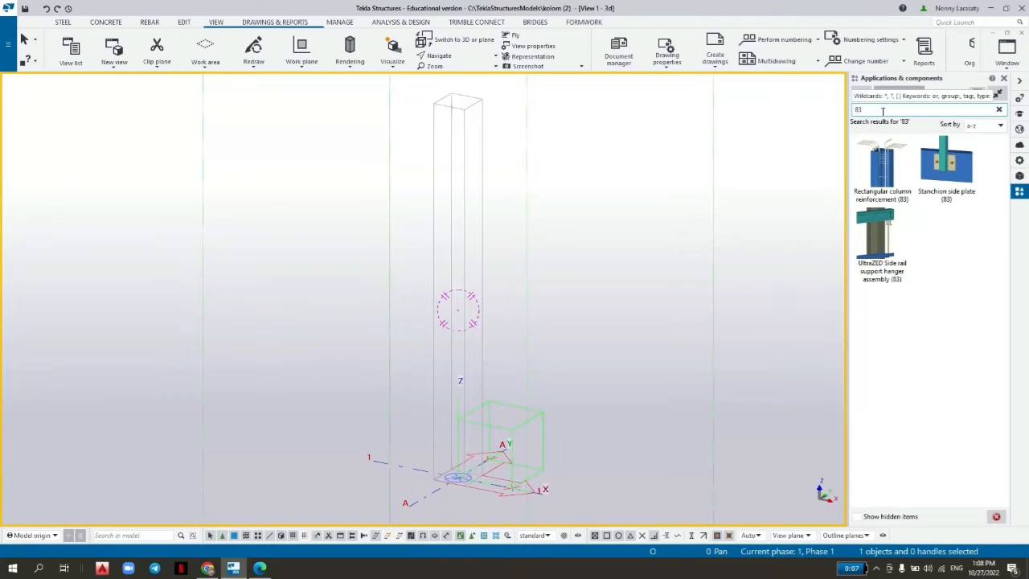
click(887, 178)
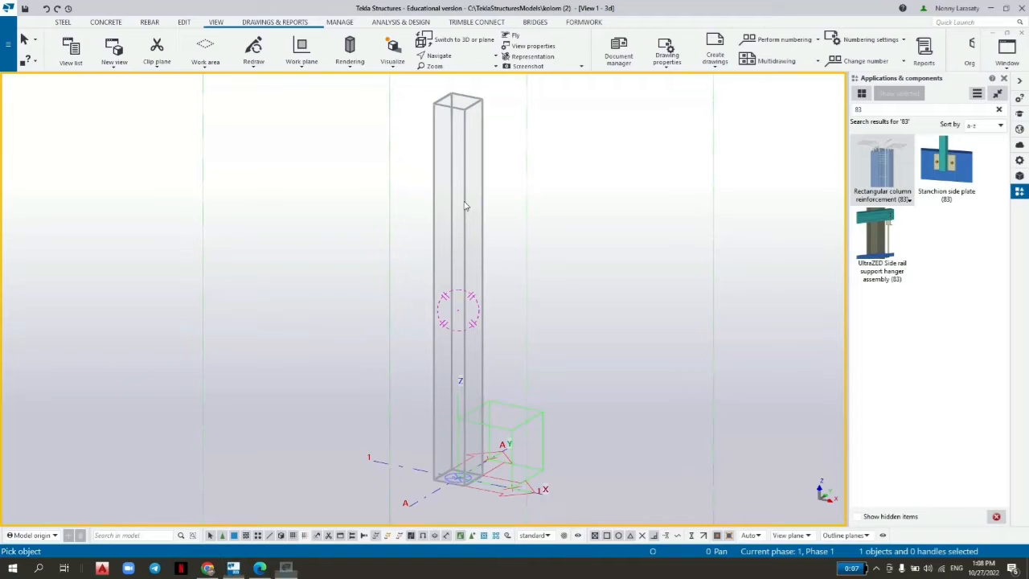
click(465, 206)
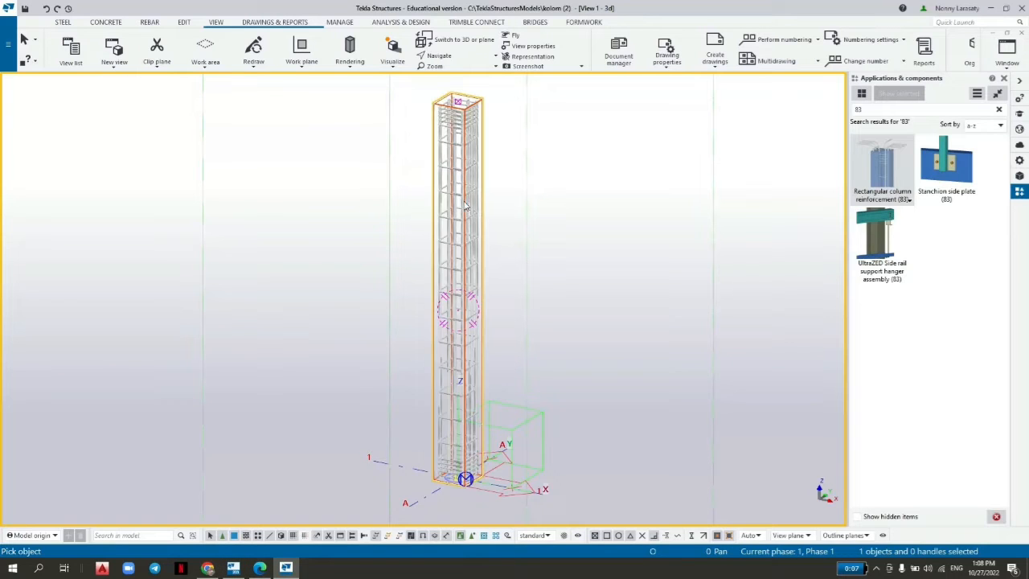
scroll(567, 223, up, 1)
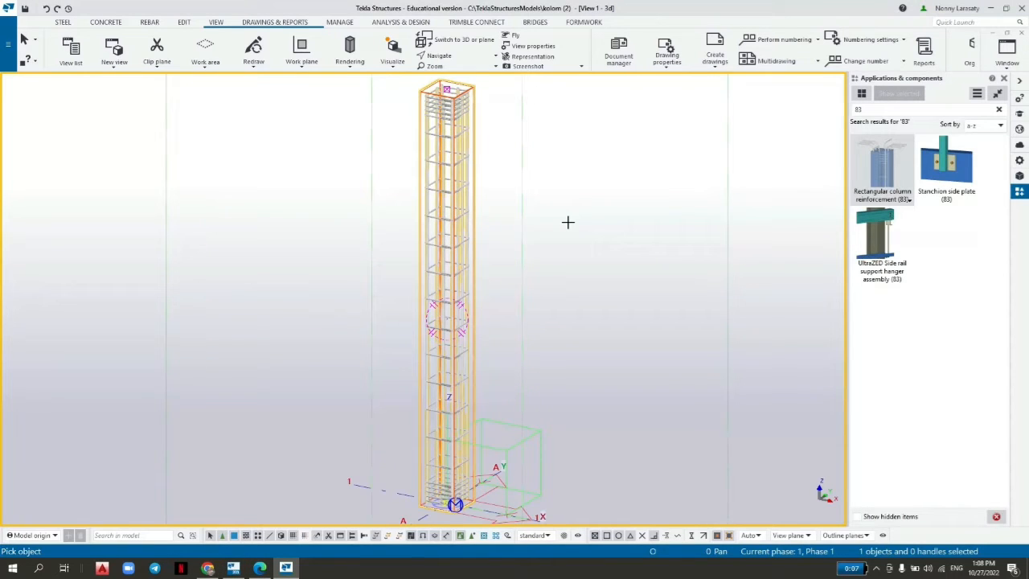
right_click(567, 223)
click(577, 228)
Open the column reinforcement's component settings and choose grade T, size 16 main rebar for the main bars
scroll(517, 215, up, 1)
scroll(518, 215, up, 3)
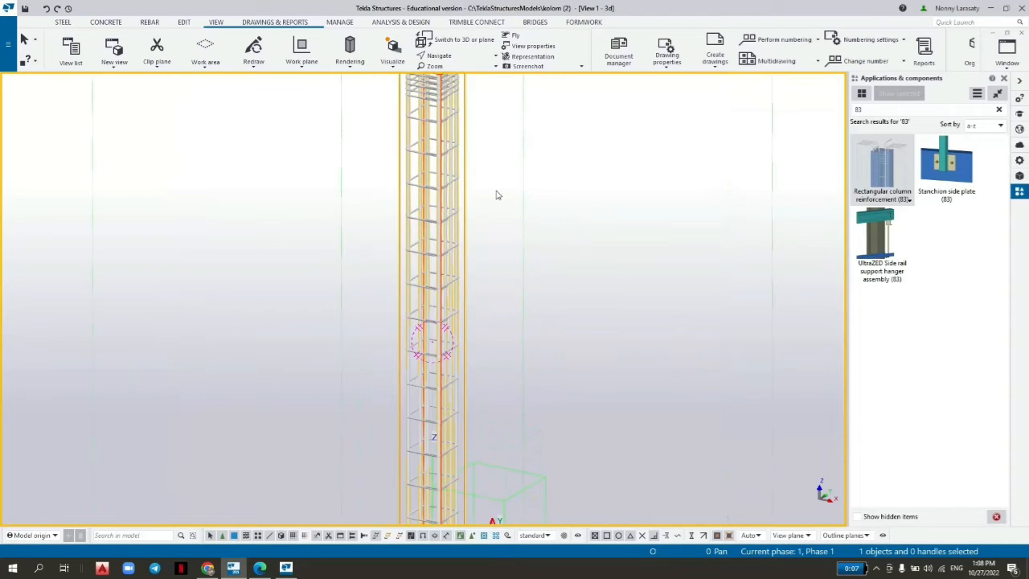
scroll(469, 201, up, 3)
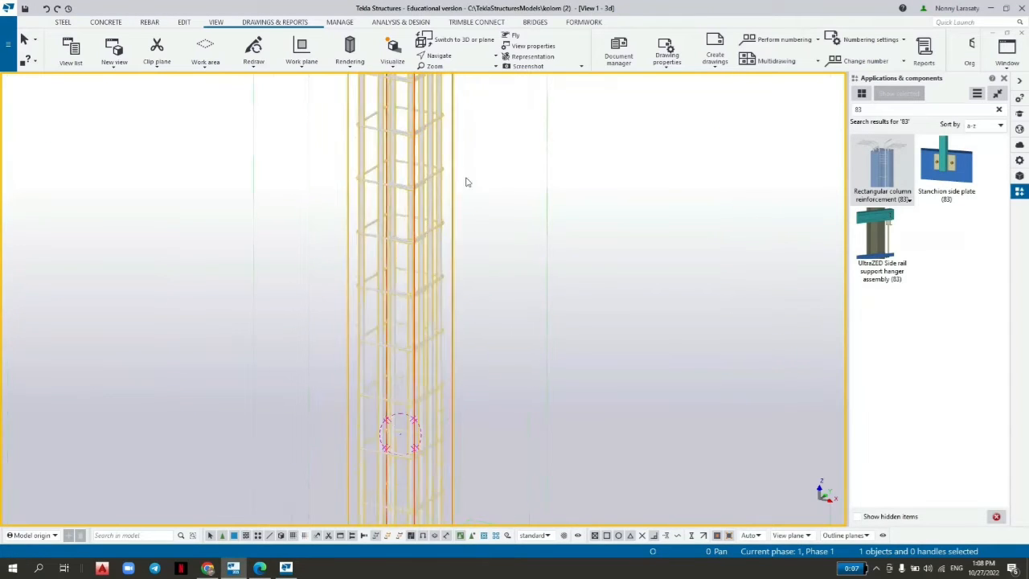
double_click(438, 142)
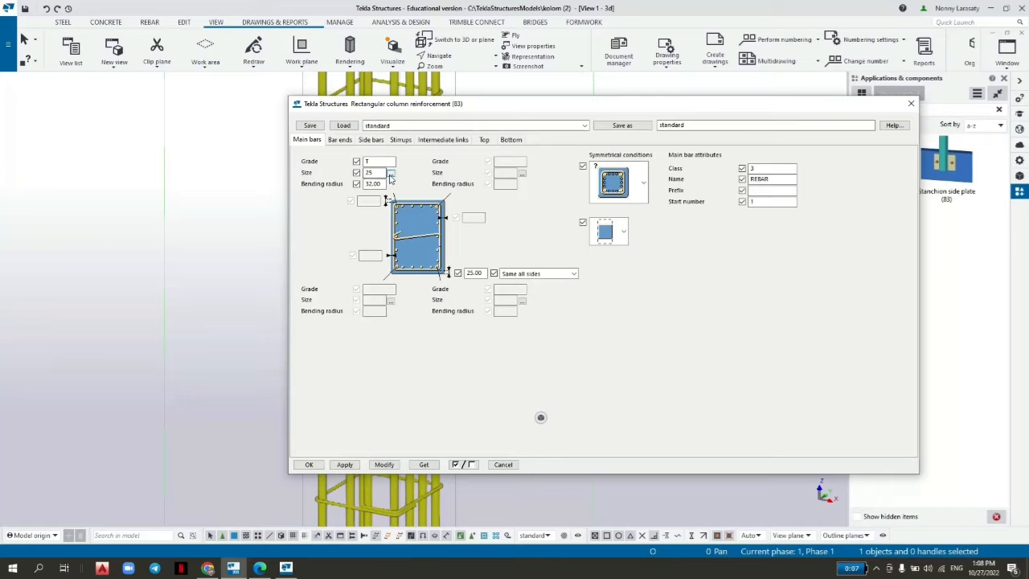
click(390, 173)
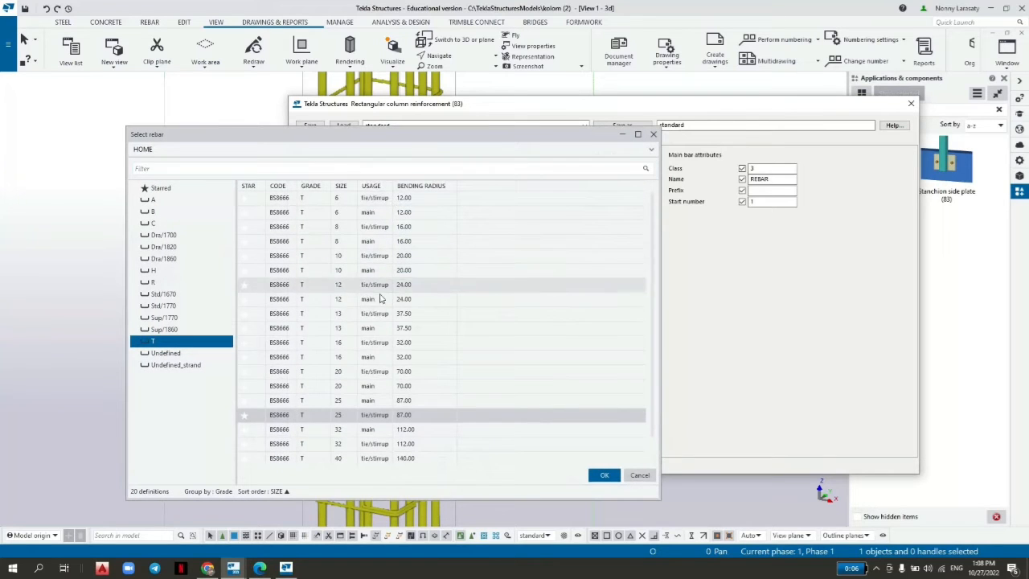
click(396, 357)
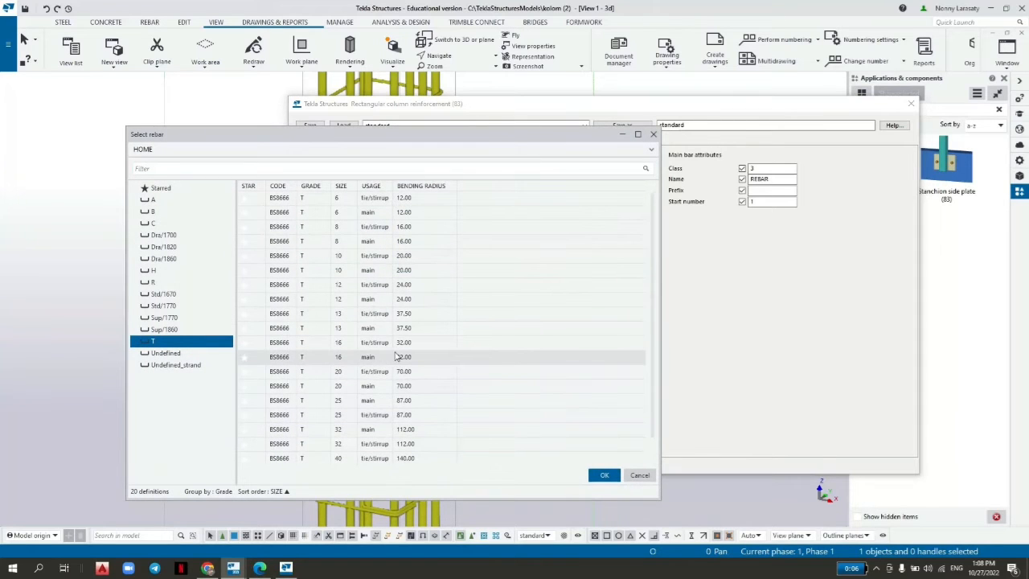
click(605, 474)
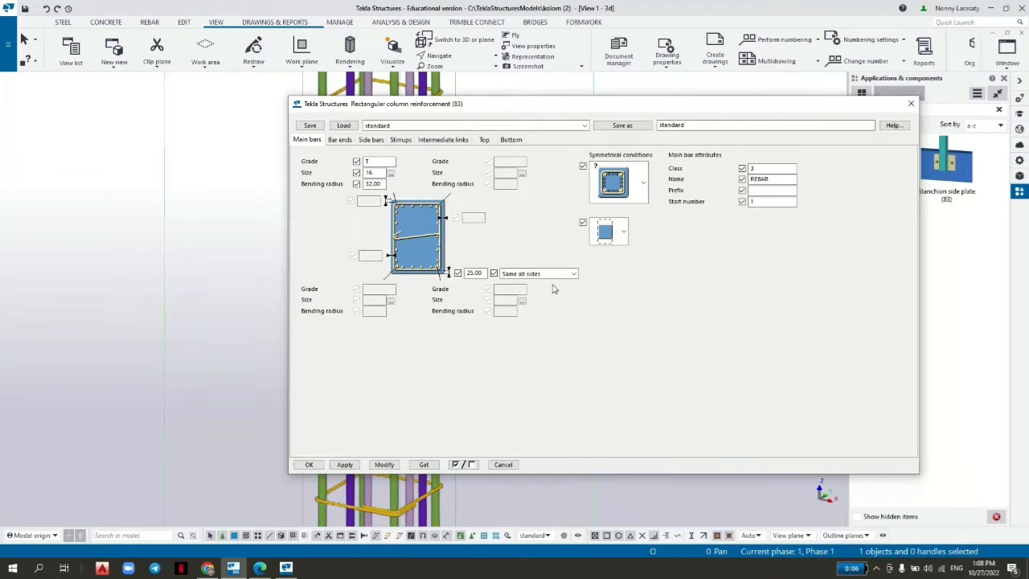
Set the main bars' concrete cover to 40 mm on all sides
double_click(474, 273)
text(40)
click(458, 273)
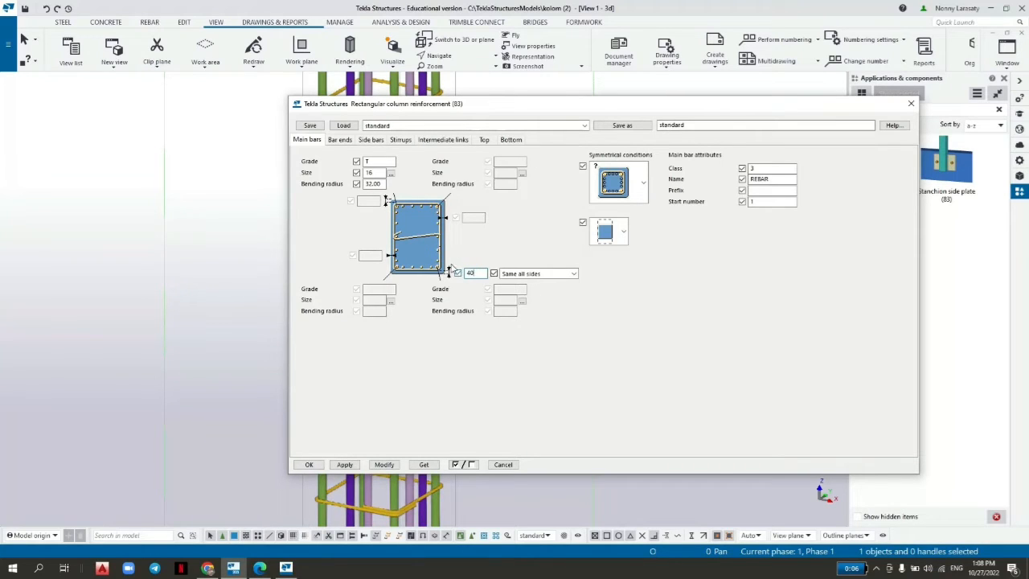
Set the vertical extension of the corner bars, side bars 1 and side bars 2 to 0 at both bar ends
click(344, 143)
double_click(366, 193)
text(0)
key(Tab)
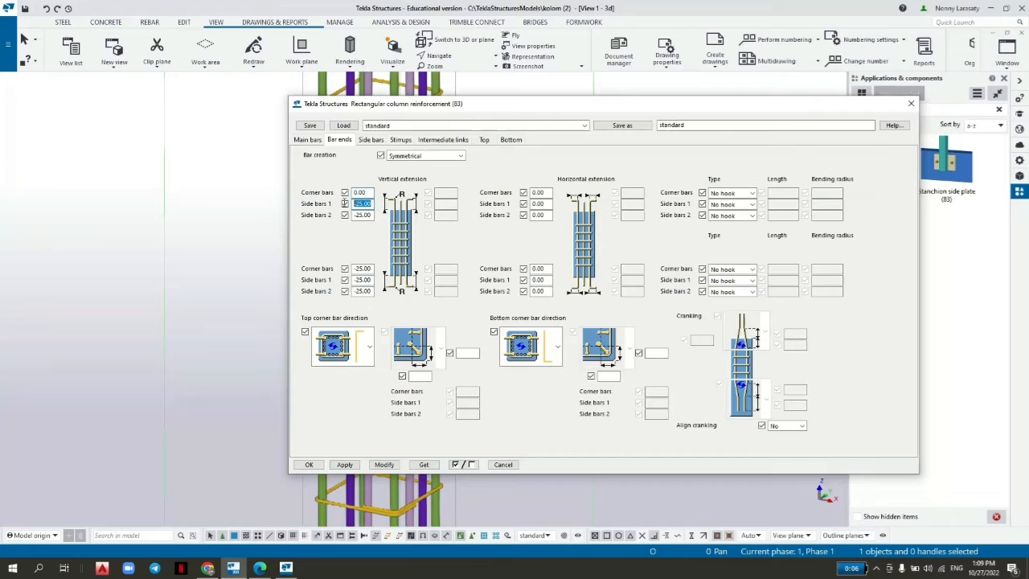
text(0)
key(Tab)
text(0)
key(Tab)
text(0)
drag(372, 280, 356, 293)
text(0)
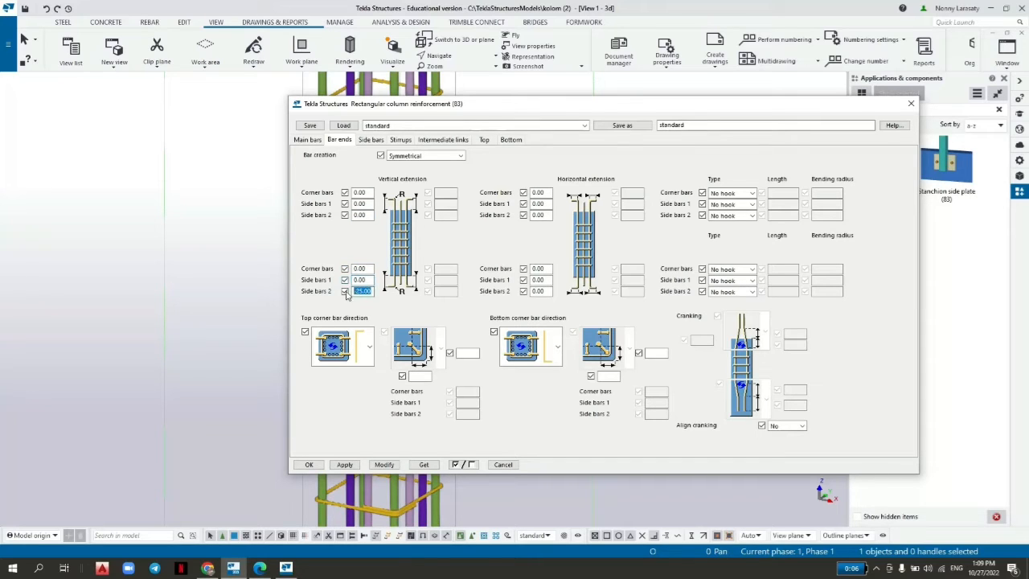
text(0)
Set one bar for side bars 1 and side bars 2 on both column directions, with spacings of 94.66 and 189.32 mm respectively
click(371, 141)
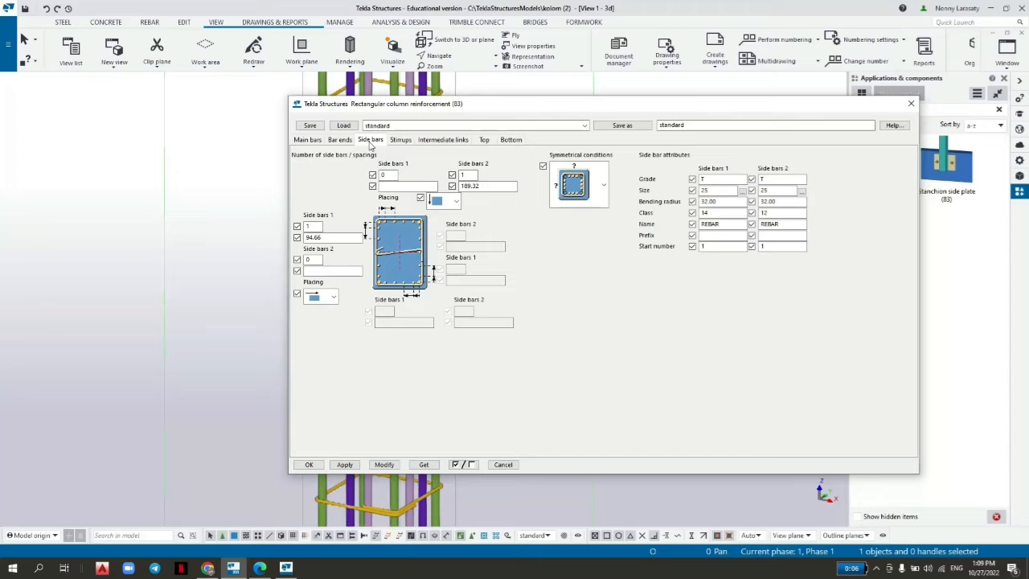
drag(391, 175, 364, 173)
click(386, 187)
drag(485, 187, 472, 186)
click(481, 188)
double_click(308, 259)
text(1)
click(312, 272)
Choose grade T, size 16 main rebar for side bars 1 and 2 and give both the main bars' class
click(743, 193)
click(370, 360)
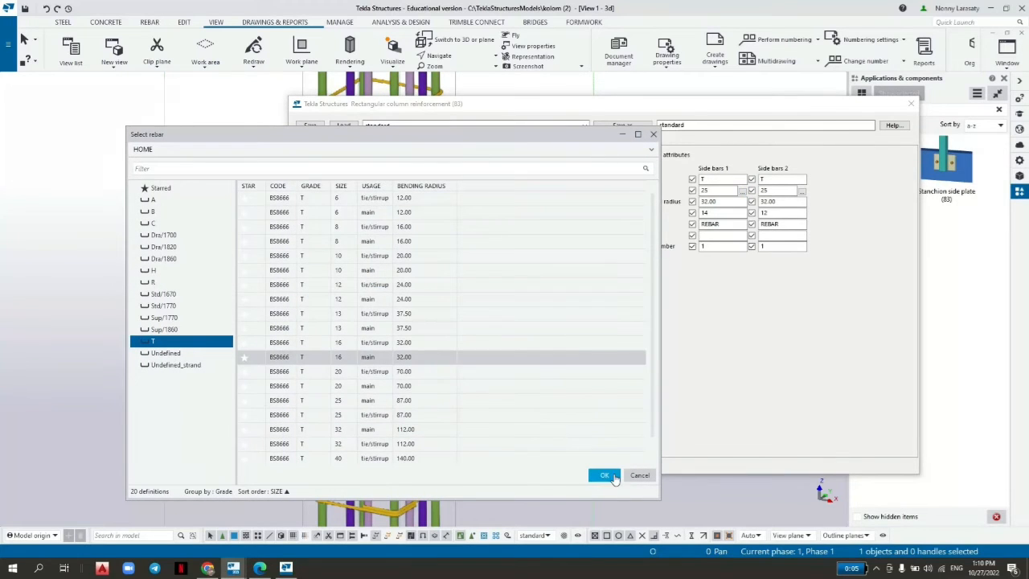
click(604, 476)
click(800, 193)
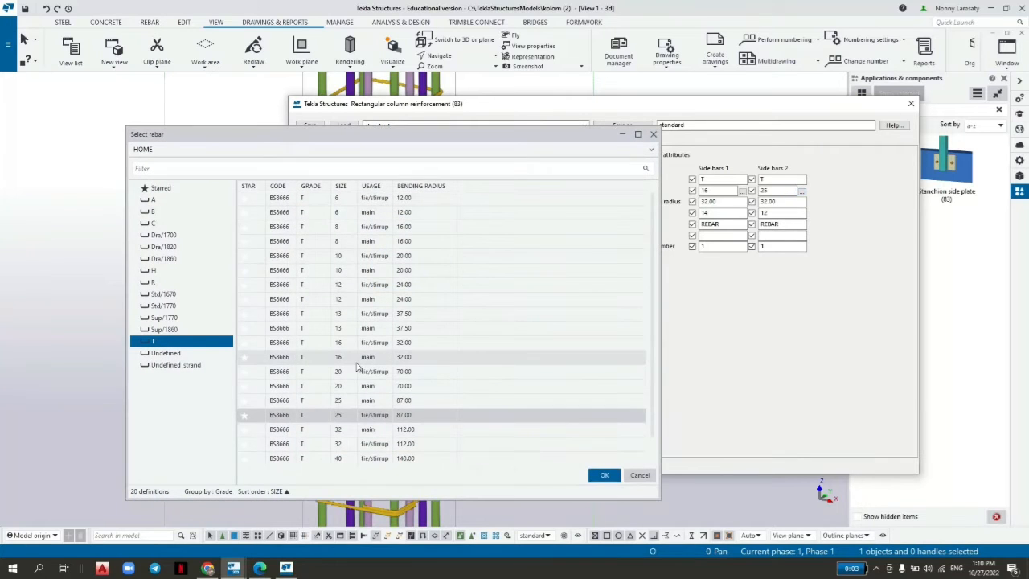
click(370, 357)
click(605, 474)
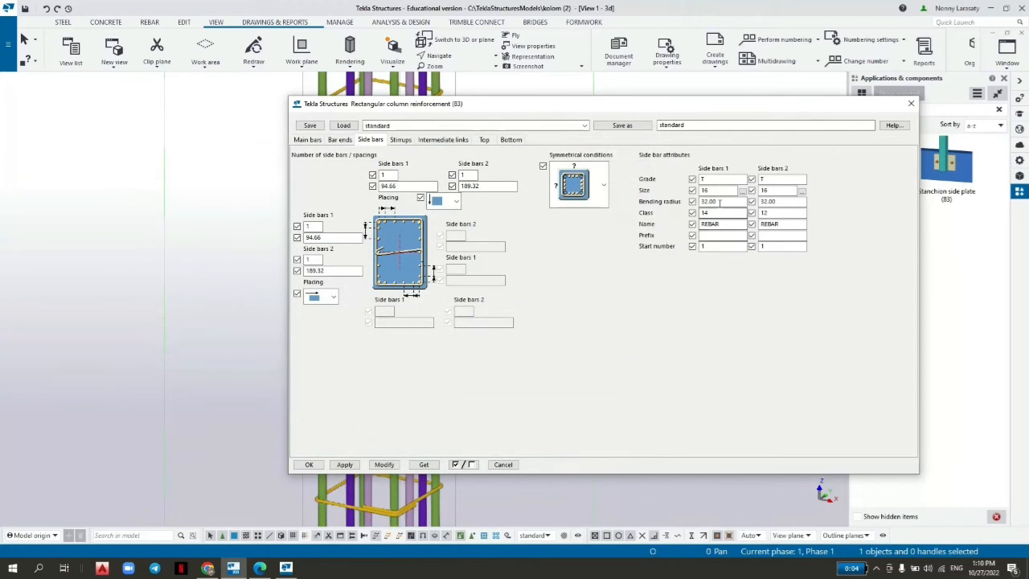
drag(712, 212, 667, 220)
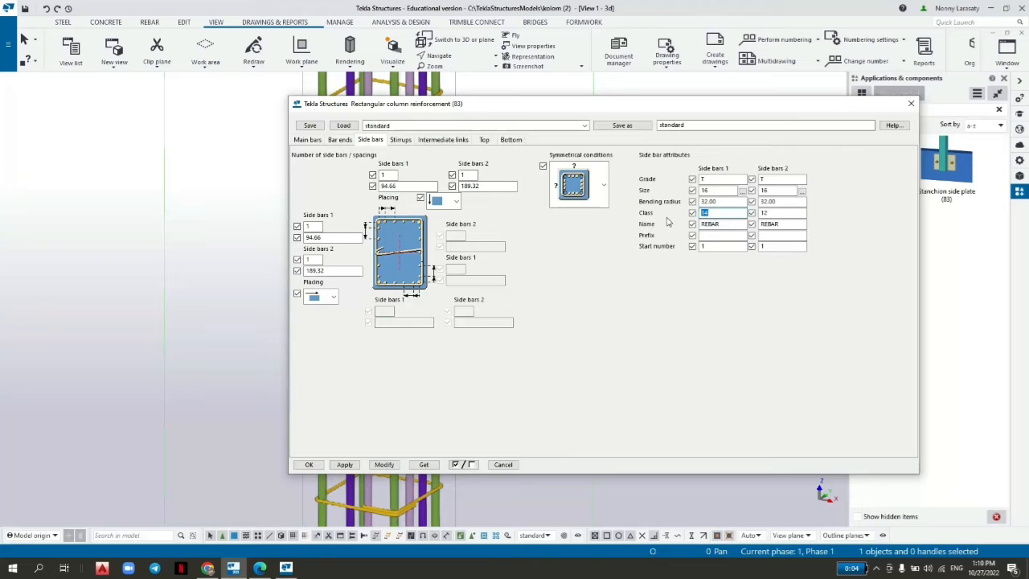
drag(786, 213, 721, 212)
Set the stirrup end offsets to 0 and the stirrup spacings to 100 mm in zones 1 and 5 and 150 mm in zone 3
click(401, 140)
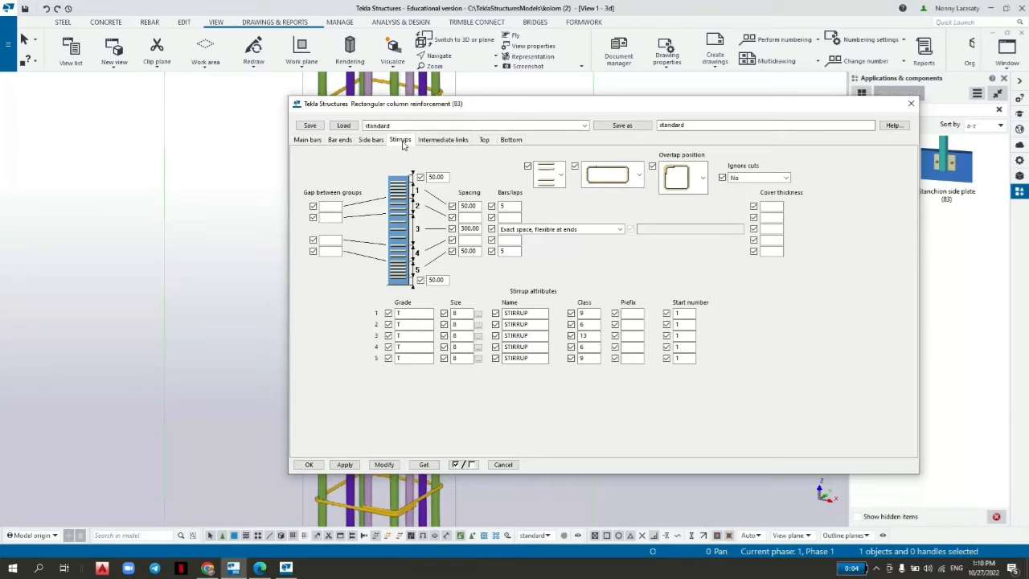
double_click(438, 177)
text(0)
double_click(468, 205)
text(100)
key(Tab)
text(150)
key(Tab)
text(100)
key(Tab)
text(0)
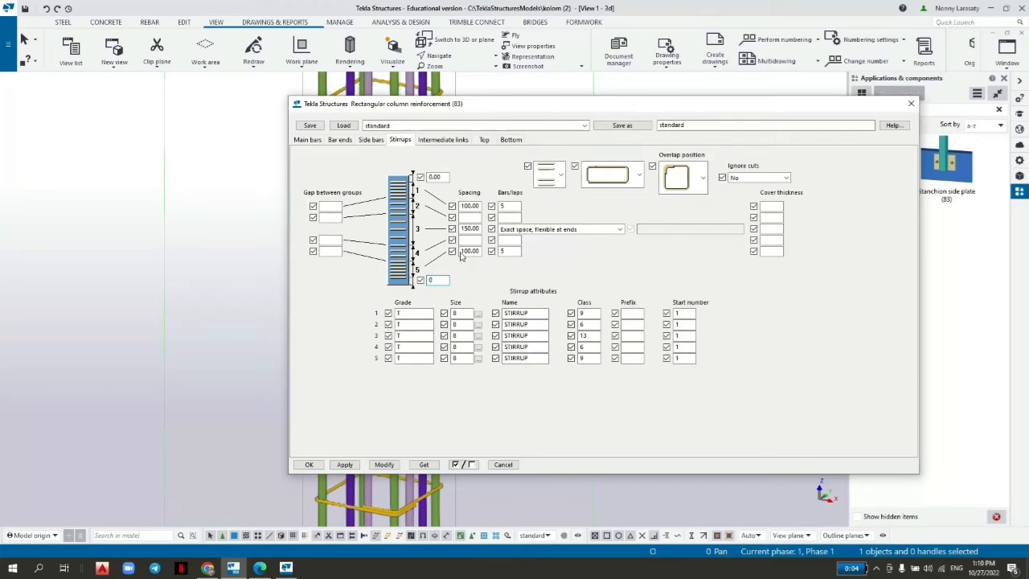
Set 7 stirrups in zones 1 and 5 and choose the stirrup shape with hooked ends at one corner
double_click(498, 208)
drag(517, 250, 488, 253)
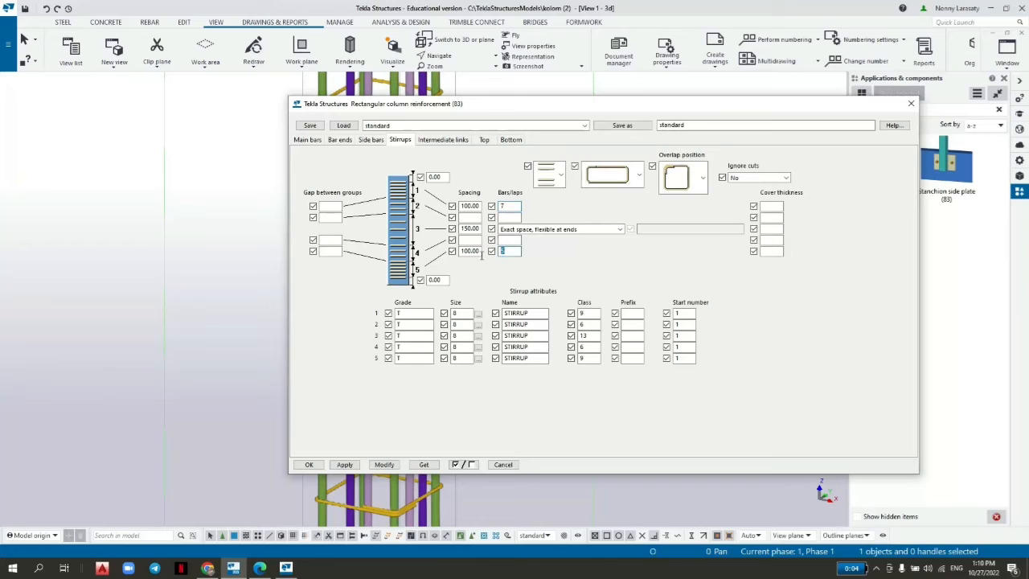
click(639, 175)
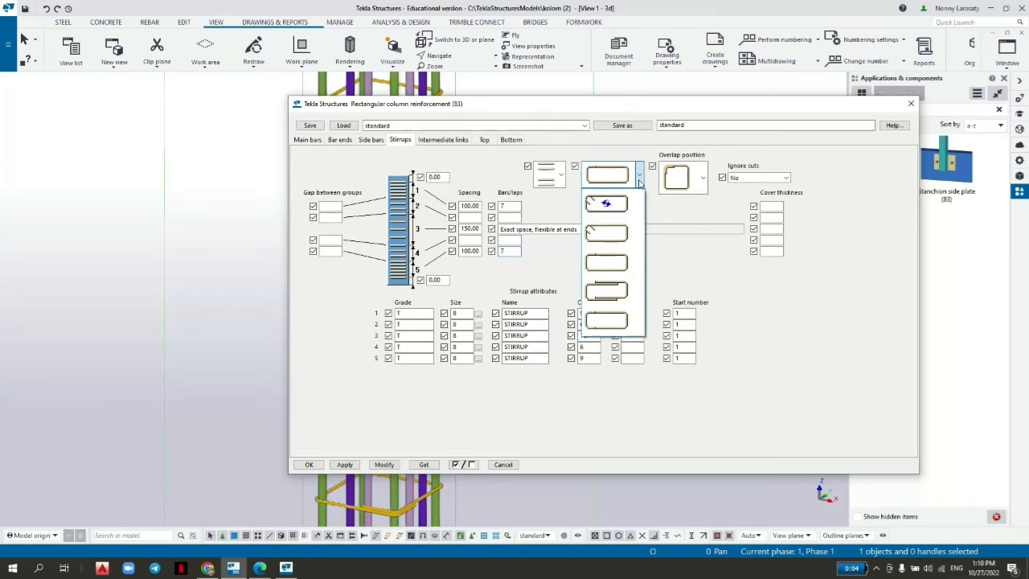
click(626, 232)
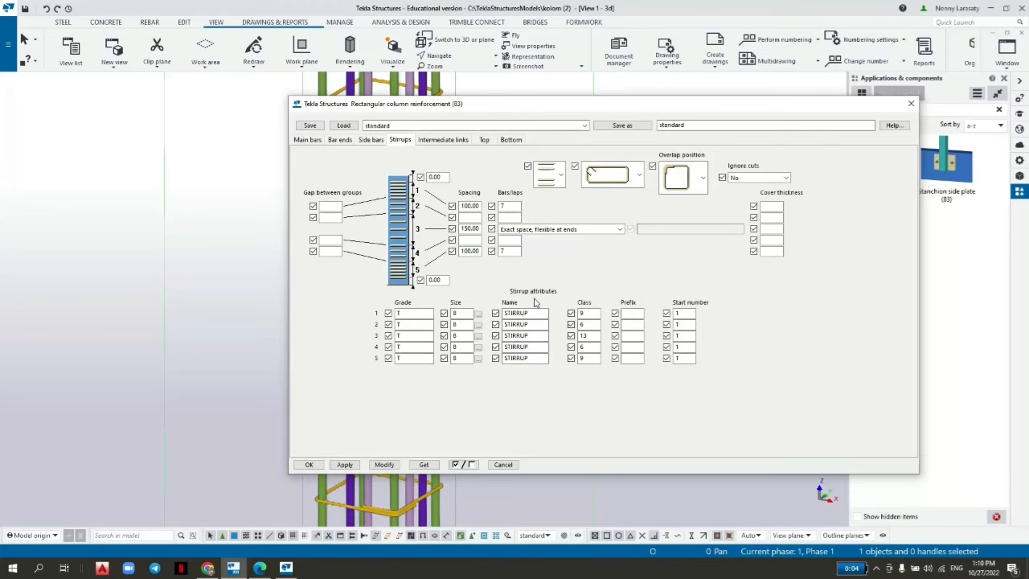
Choose grade T, size 10 tie/stirrup rebar for all five stirrup zones
click(478, 314)
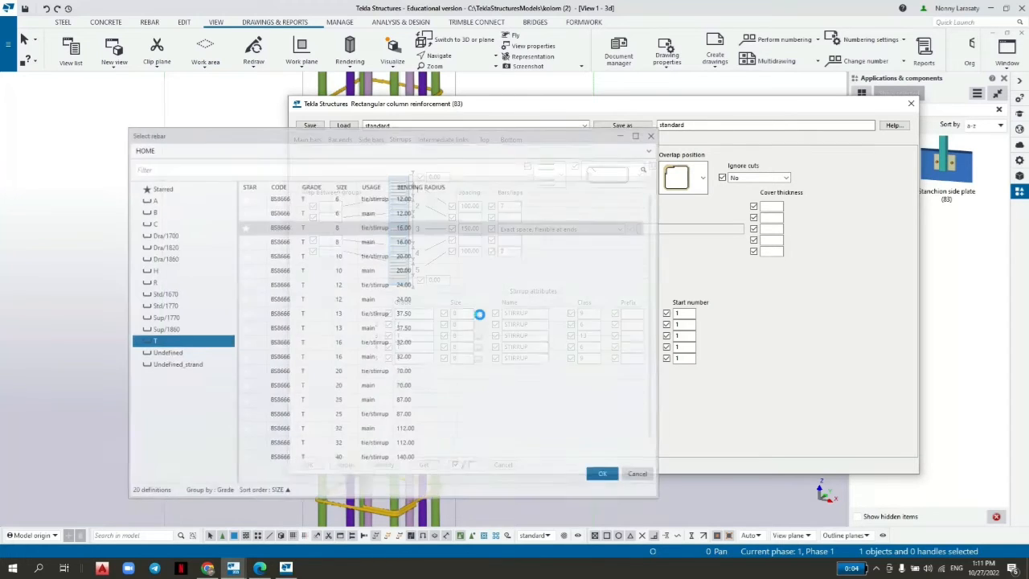
click(369, 255)
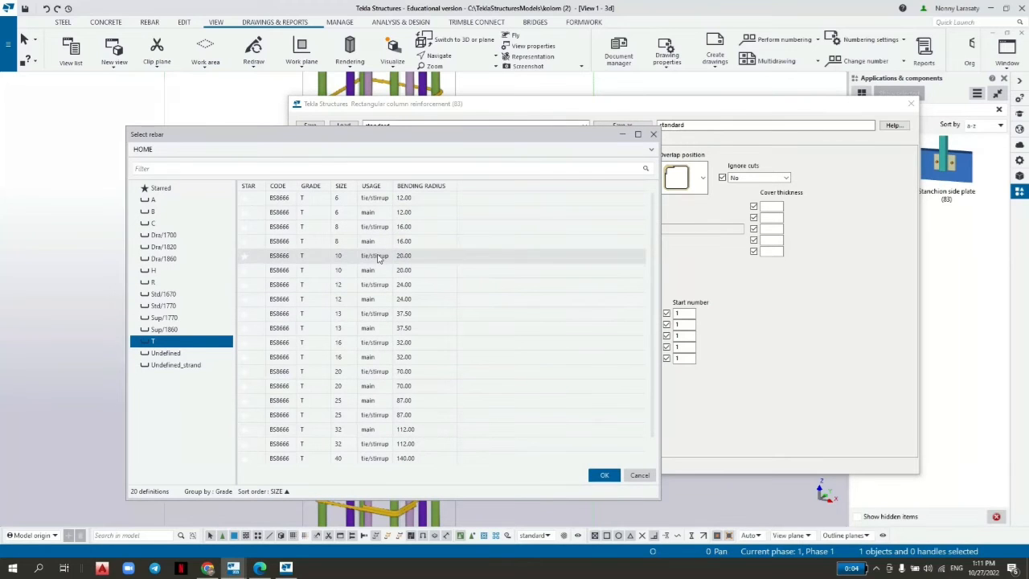
click(604, 475)
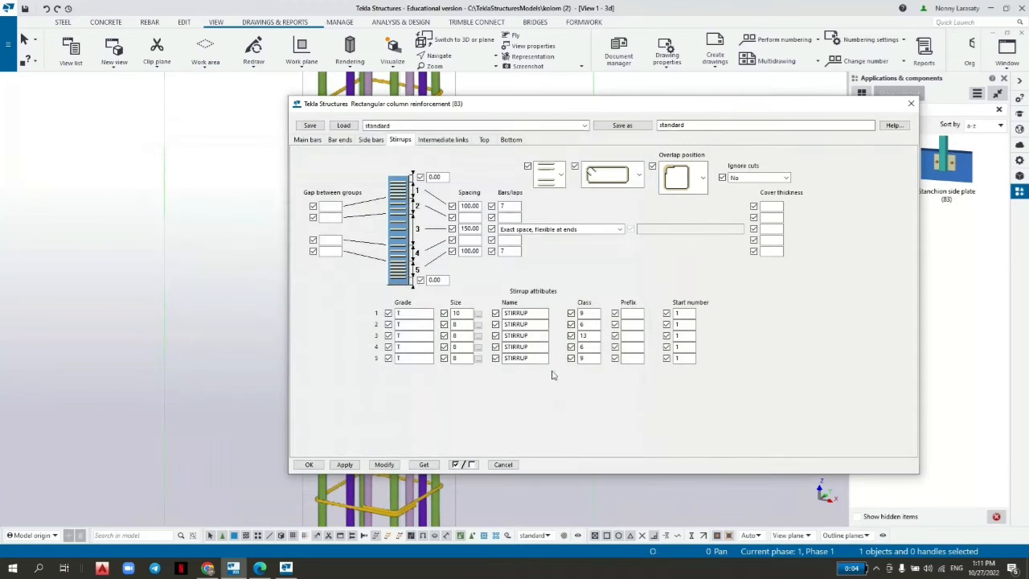
click(475, 324)
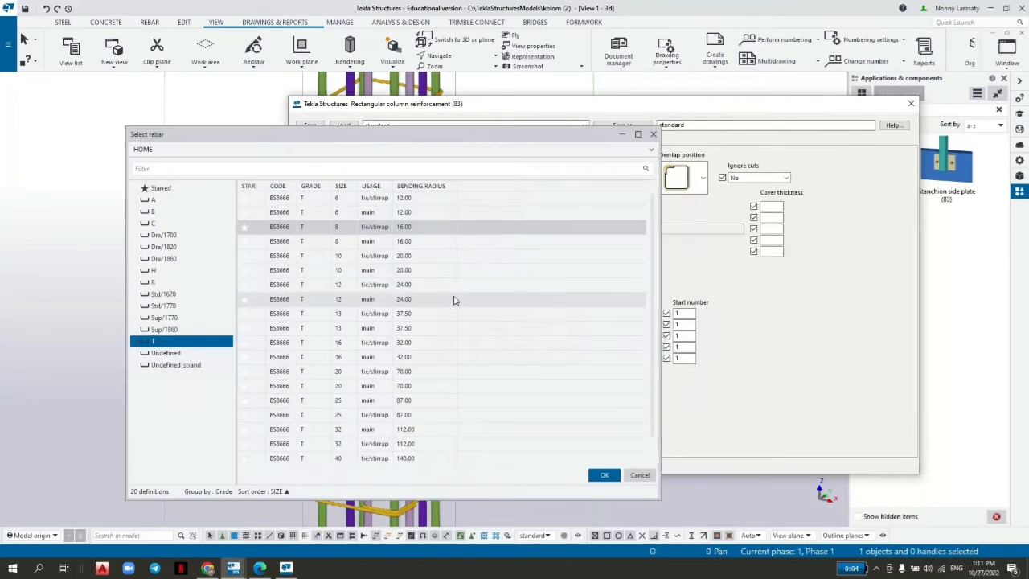
click(427, 258)
click(604, 475)
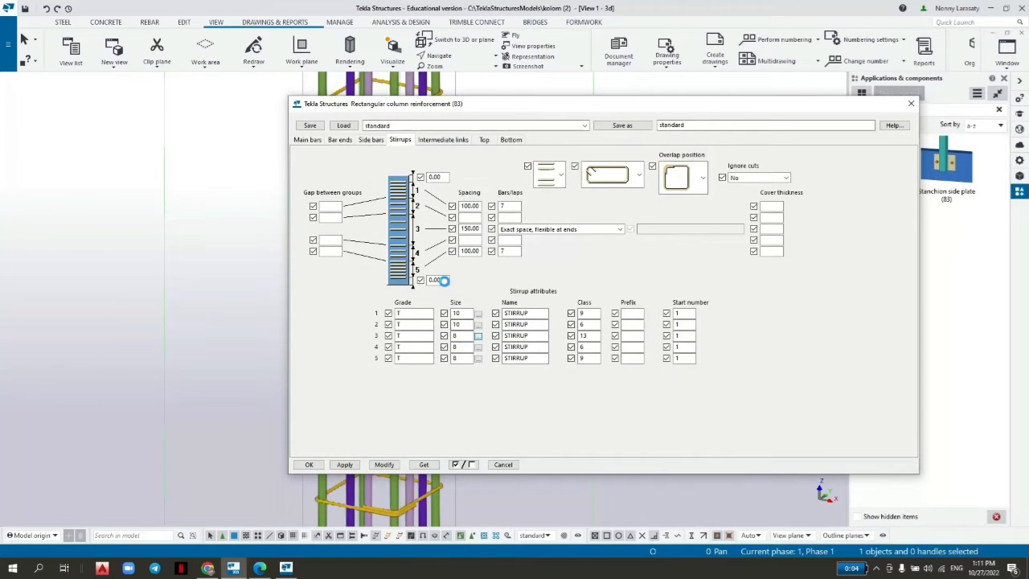
click(414, 259)
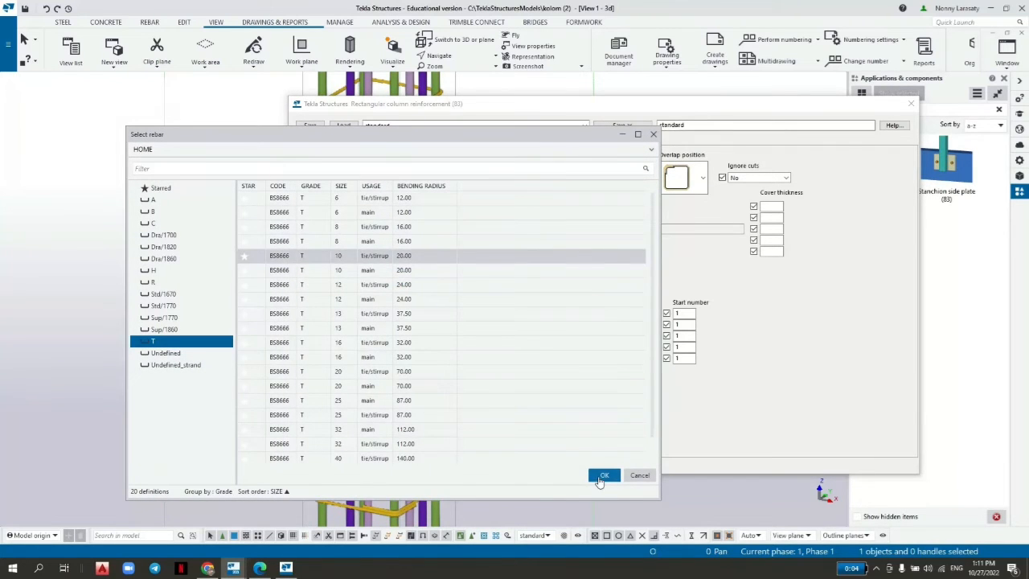
click(603, 475)
click(438, 279)
click(416, 256)
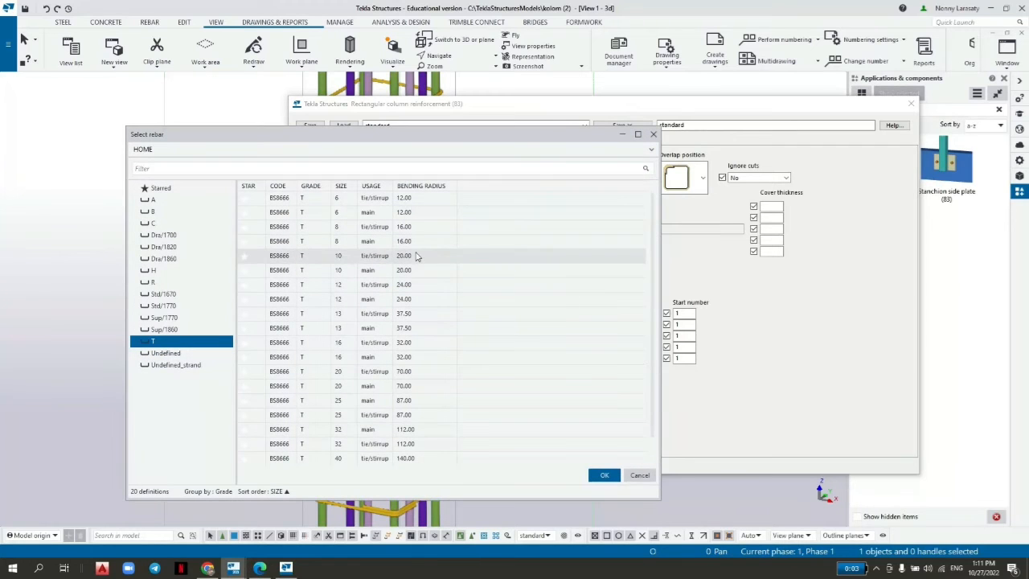
click(604, 475)
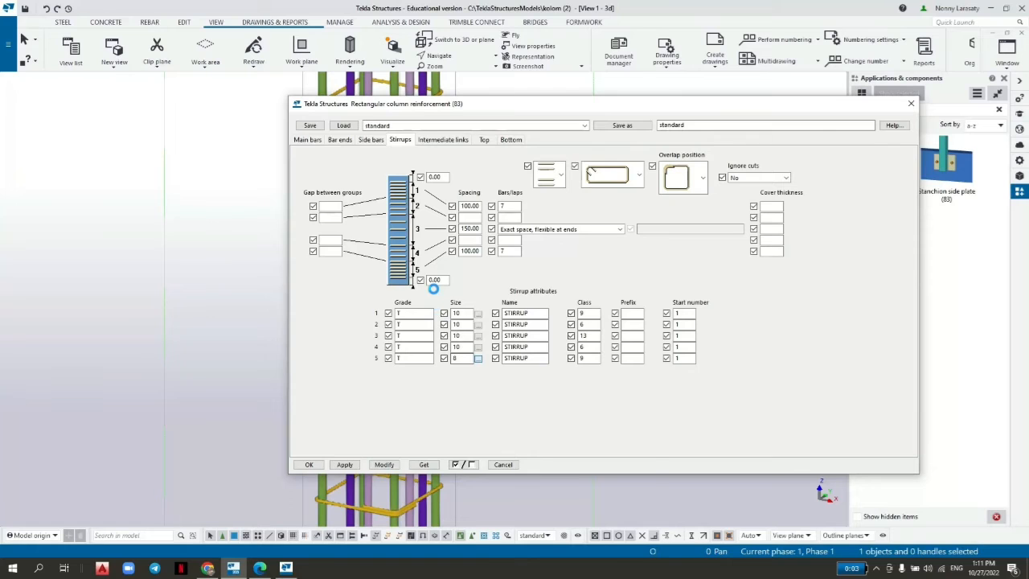
click(384, 259)
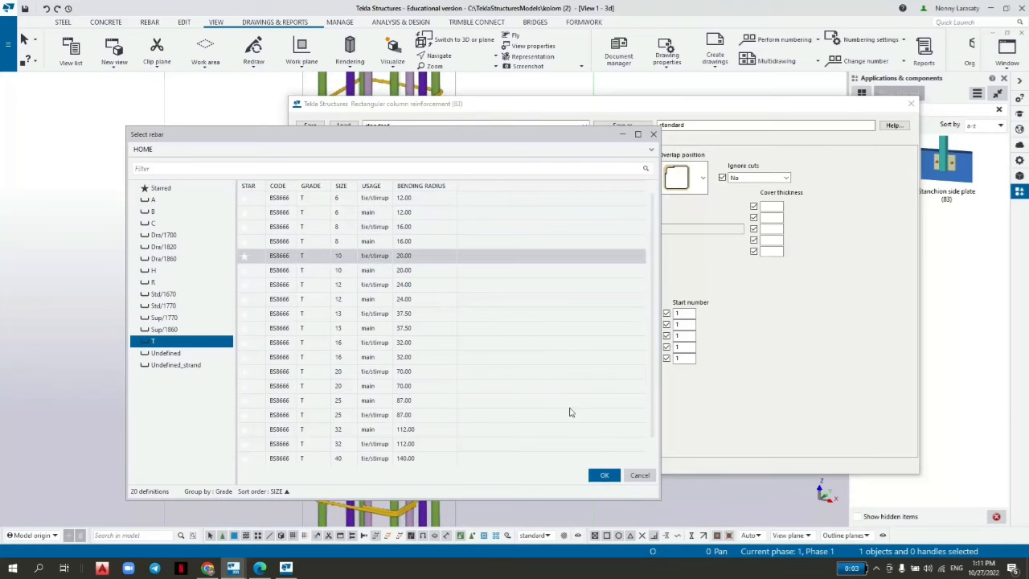
click(605, 475)
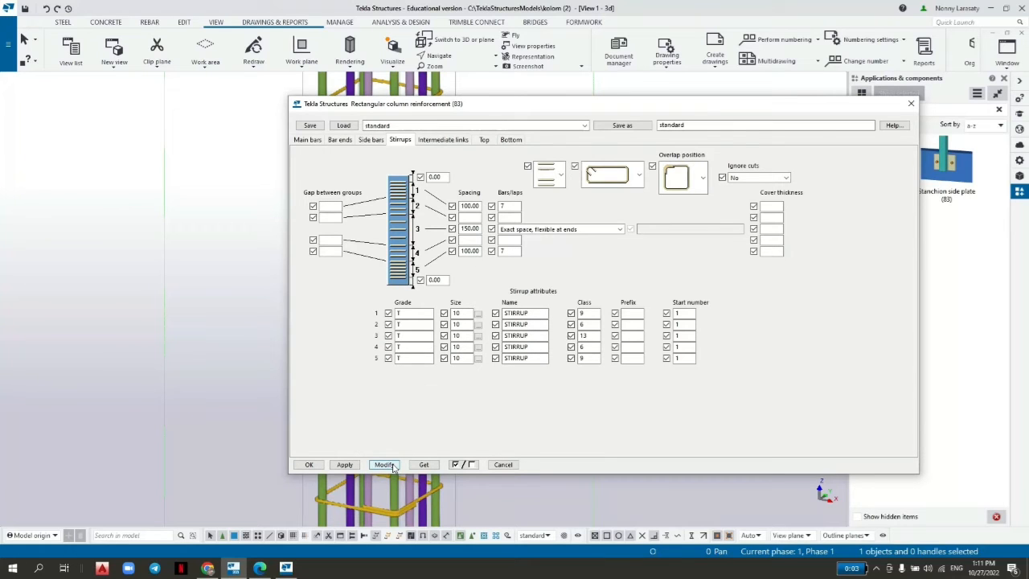
Apply the changed reinforcement settings to the column and close the component settings
click(344, 463)
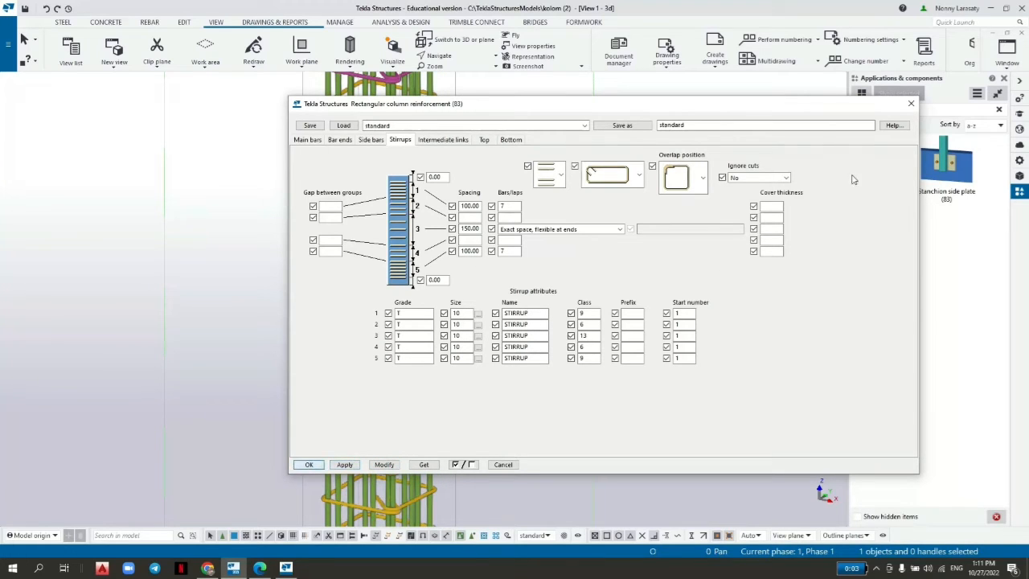
click(911, 103)
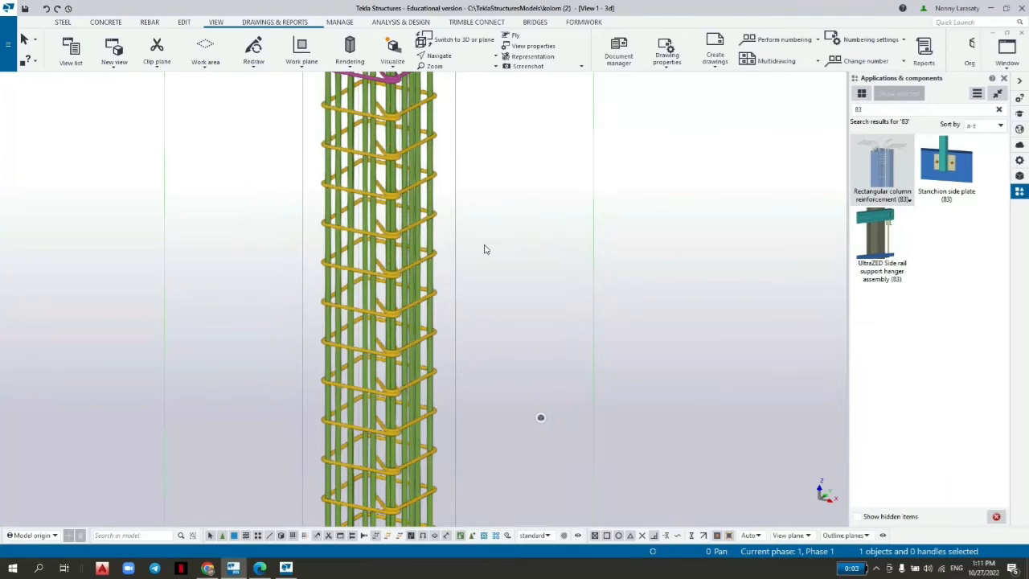
scroll(483, 246, down, 2)
middle_drag(485, 159, 458, 358)
scroll(391, 250, up, 2)
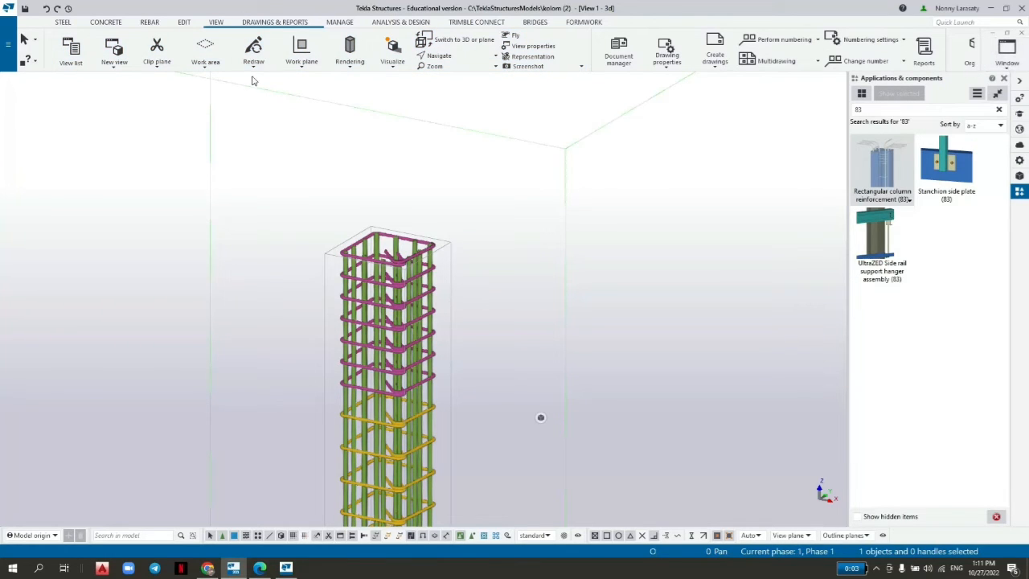
Create views along all grid lines with the standard settings and make the Plan +0 view visible
click(219, 24)
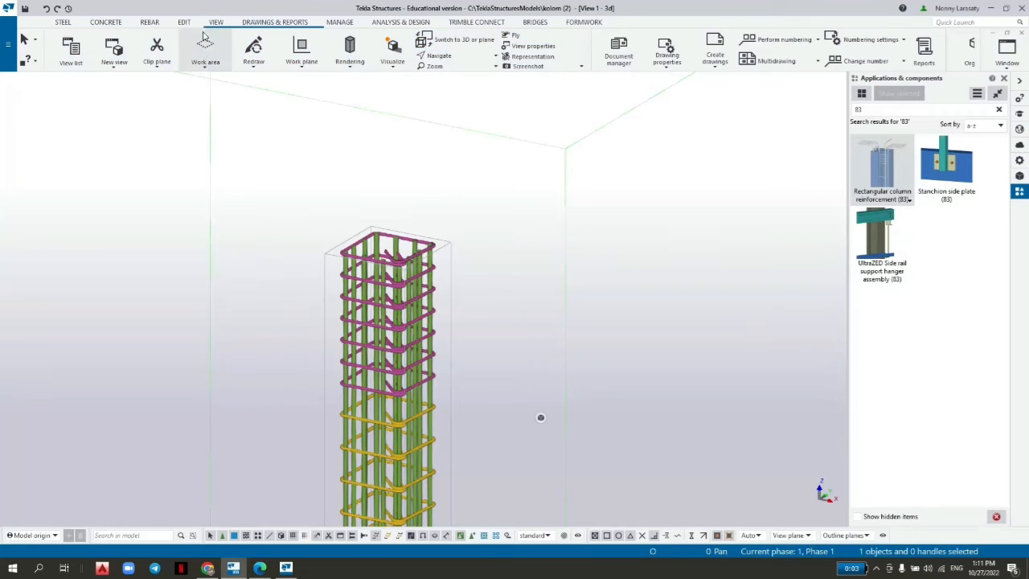
click(122, 66)
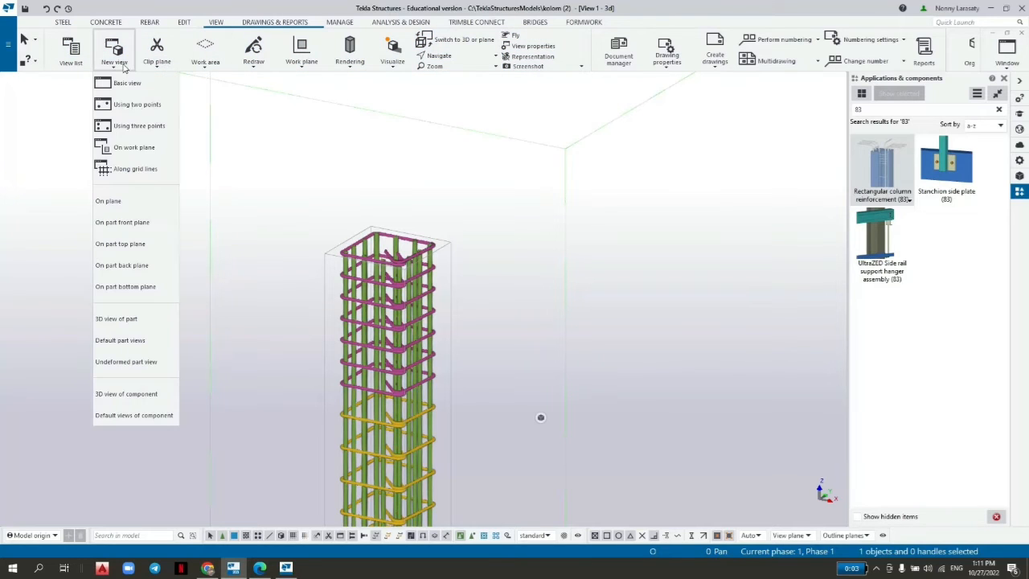
click(146, 172)
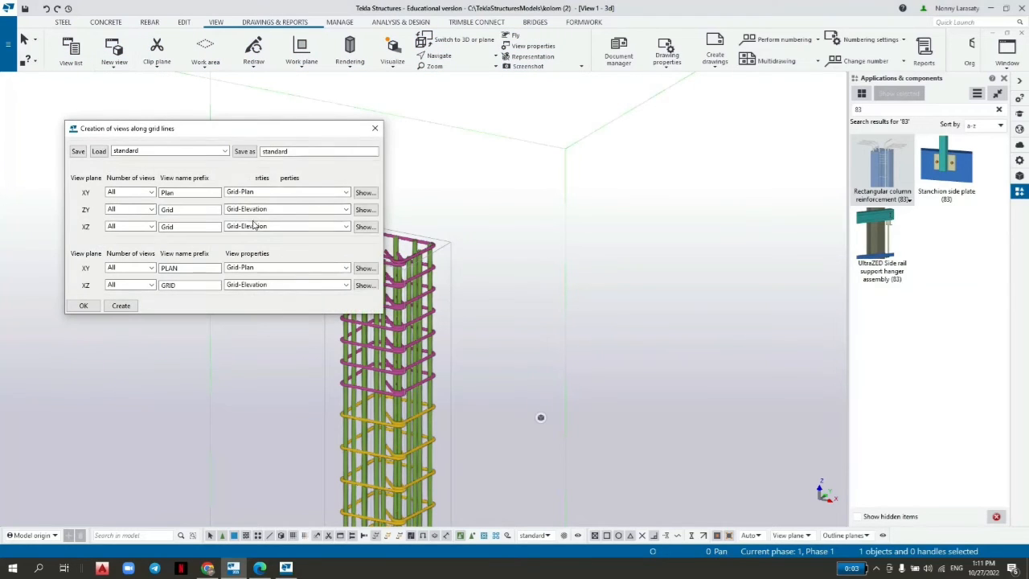
click(120, 305)
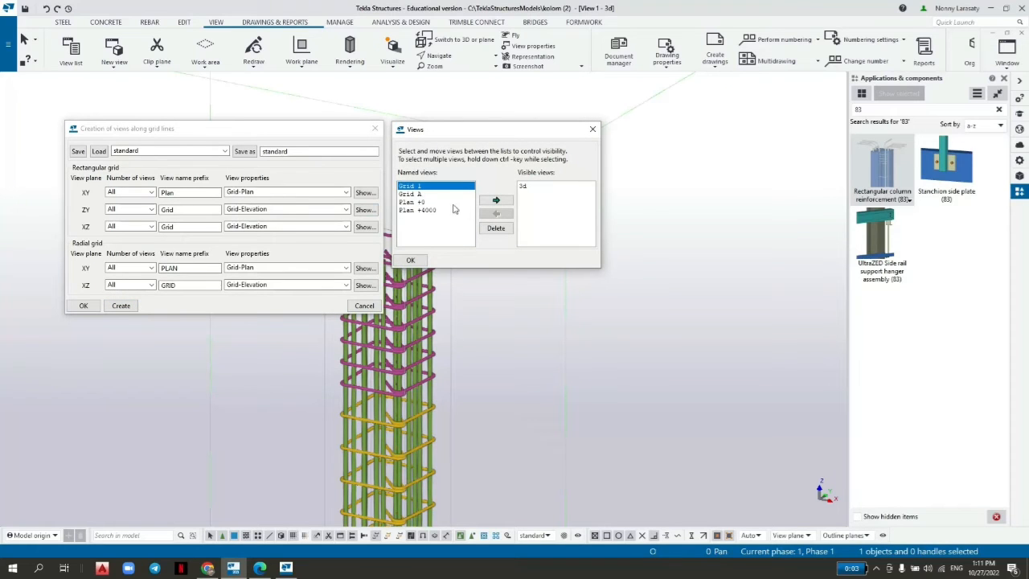
click(424, 202)
click(494, 201)
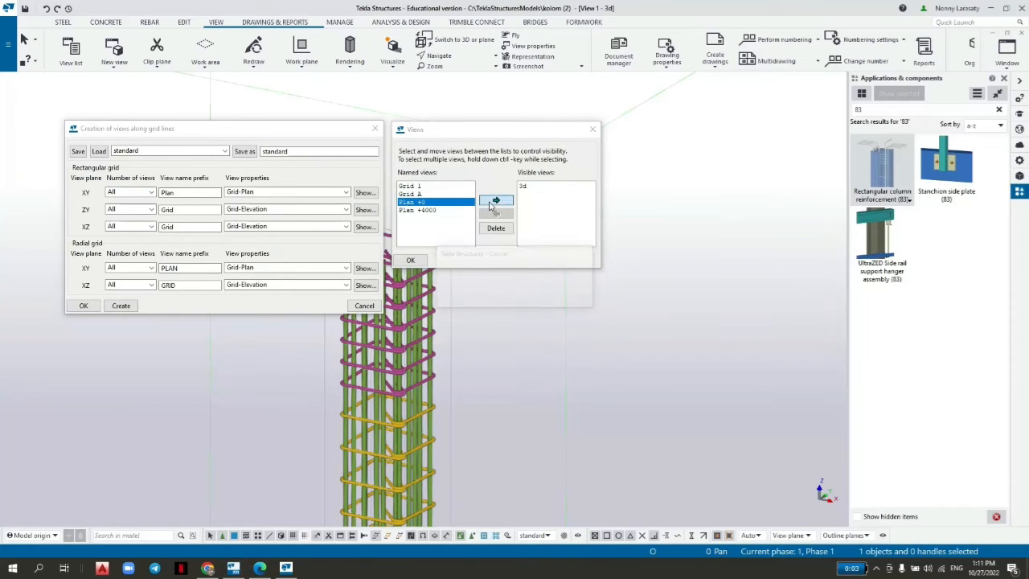
click(410, 260)
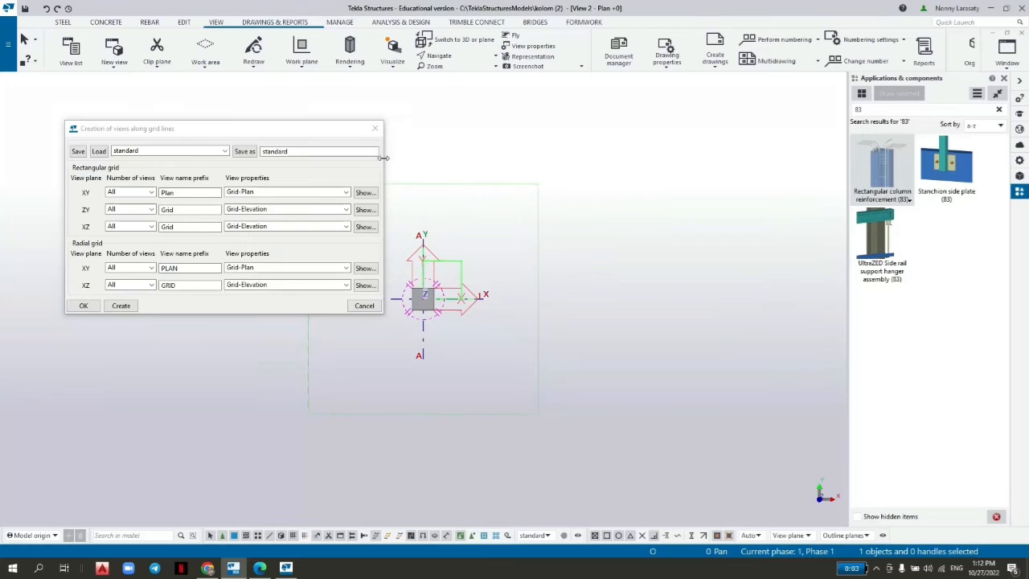
Display the parts in the Plan +0 view as wireframe
scroll(436, 317, up, 5)
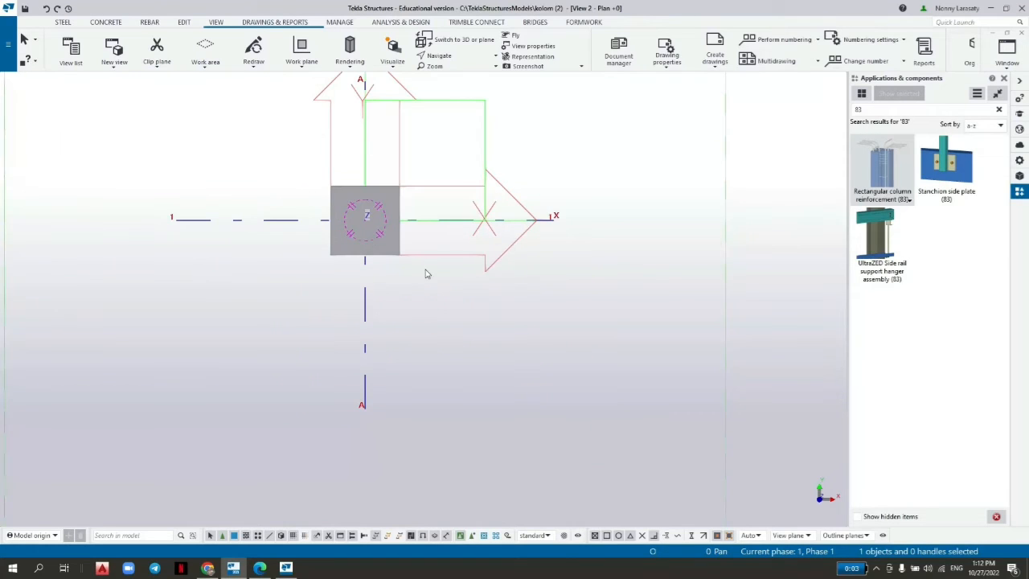
scroll(419, 321, up, 1)
click(386, 326)
click(350, 50)
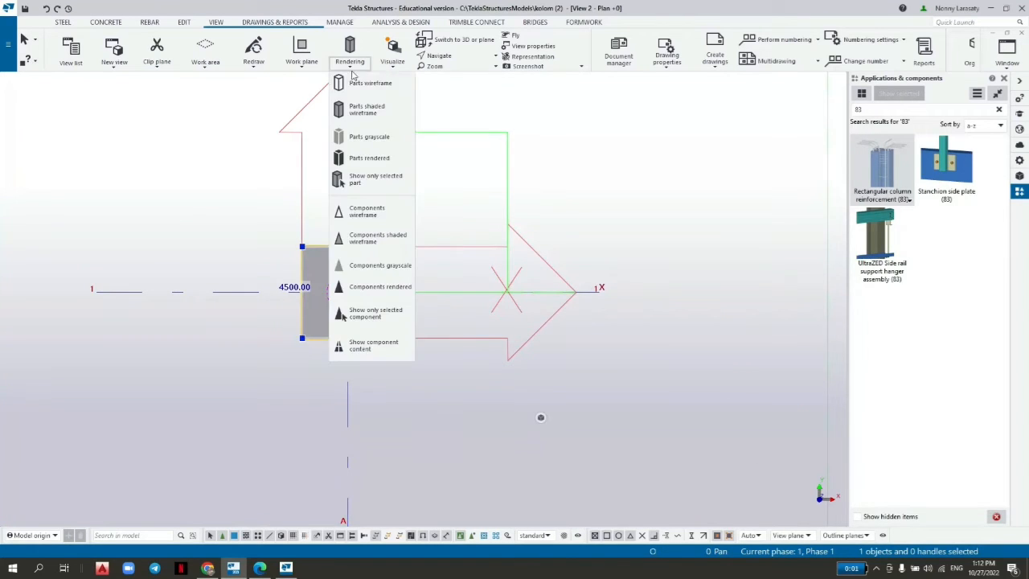
click(361, 88)
Turn on the visibility of component reinforcing bars in the Plan +0 view and inspect the column's bar layout
scroll(414, 316, up, 1)
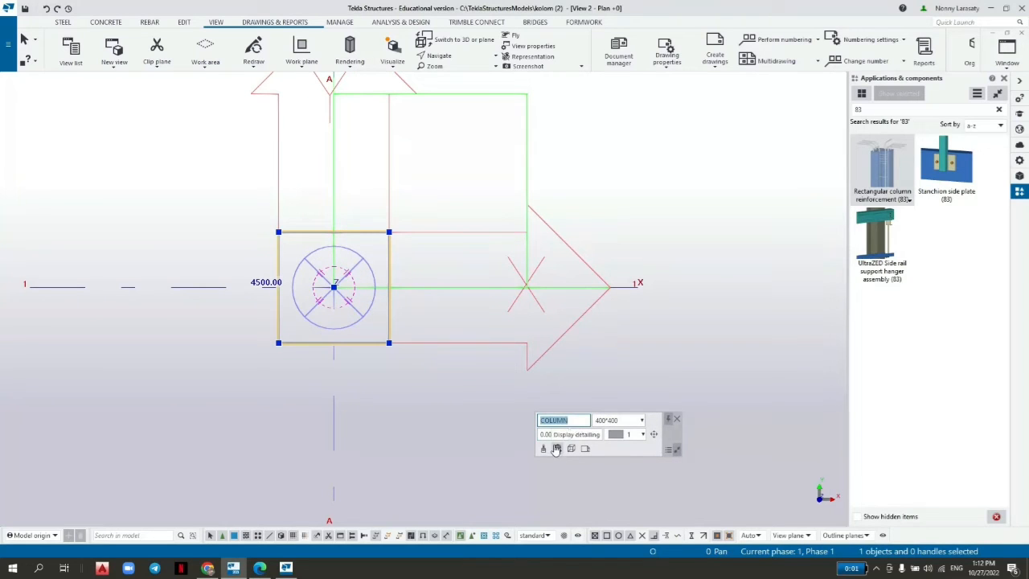
click(443, 345)
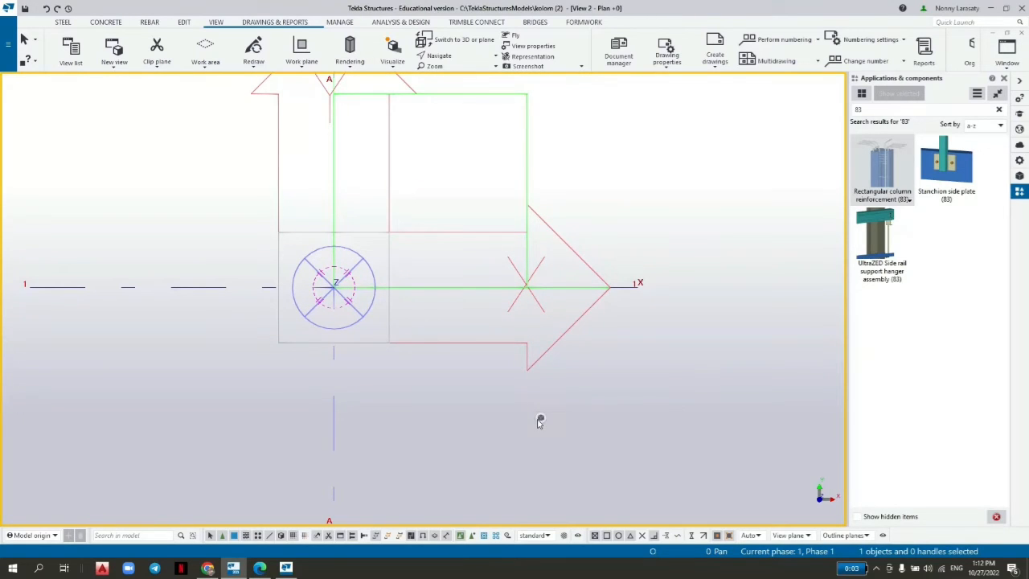
click(546, 448)
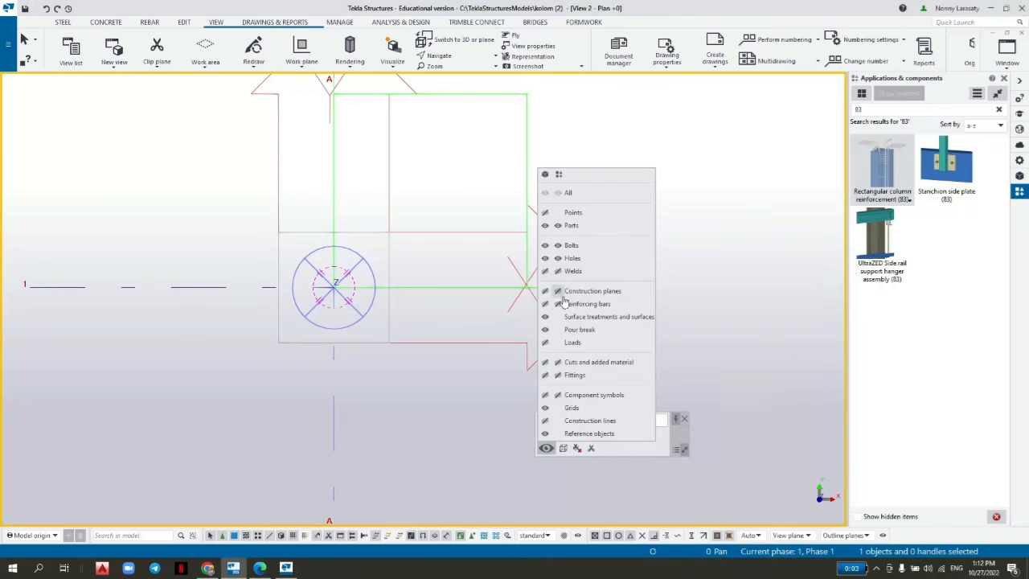
click(559, 304)
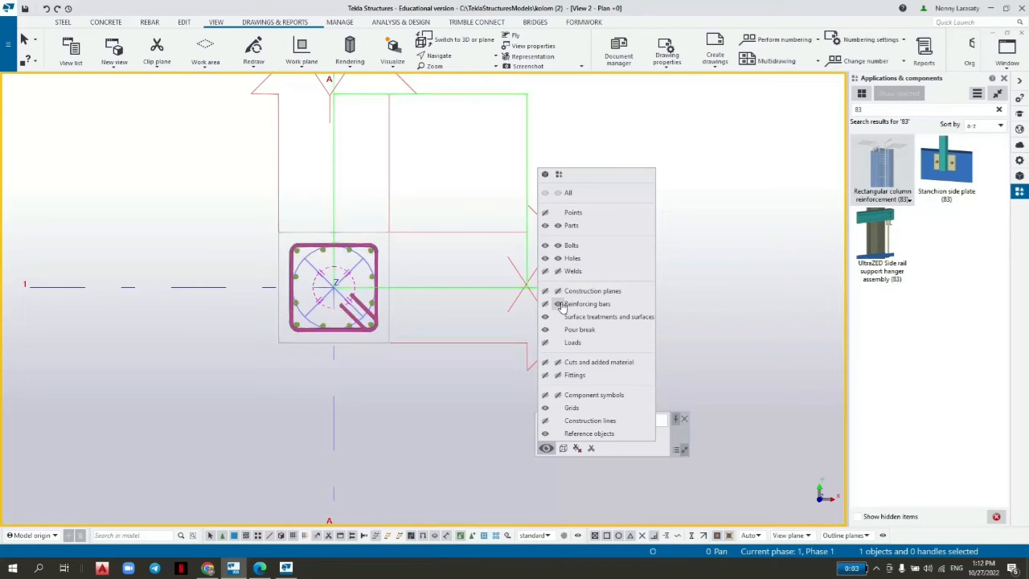
scroll(395, 287, up, 2)
scroll(351, 209, up, 3)
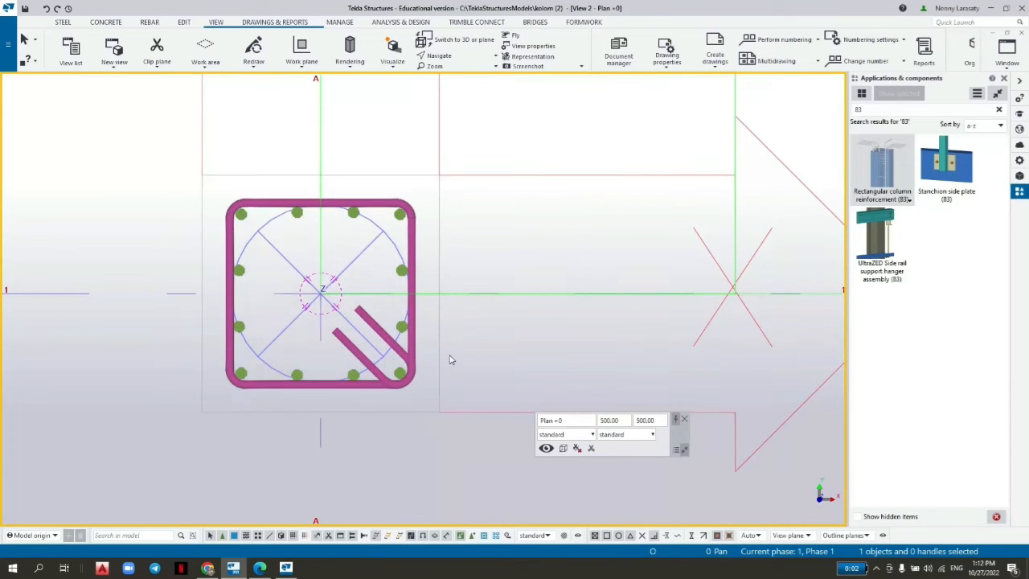
Return to the 3D view and examine the reinforcement cage at the column's upper end
key(ctrl+Tab)
middle_drag(540, 384, 457, 221)
scroll(437, 173, down, 2)
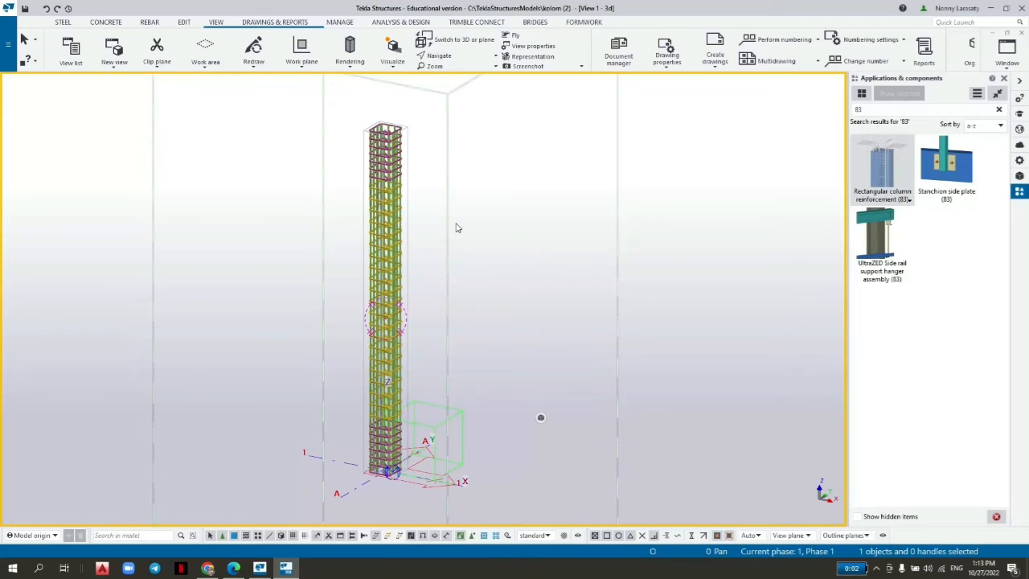
middle_drag(455, 165, 454, 374)
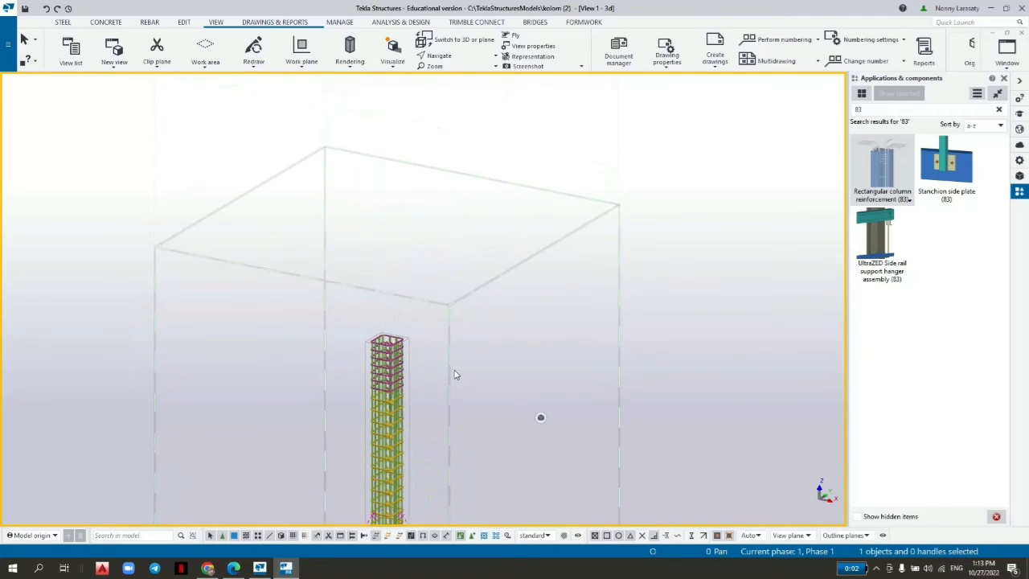
scroll(454, 374, up, 2)
scroll(413, 367, up, 2)
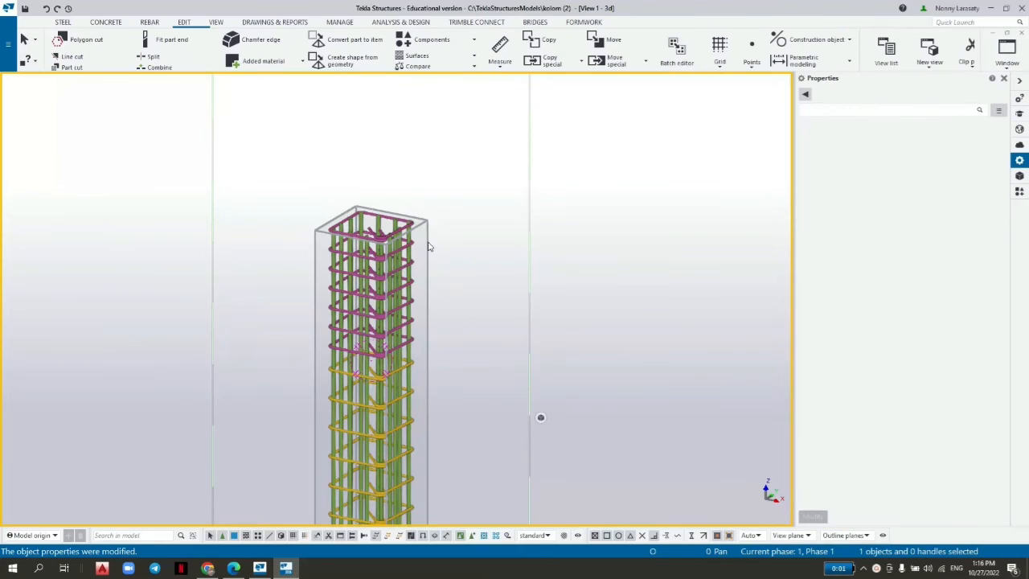
Make one linear copy of the concrete column with dX 0, dY 0 and dZ 4000 mm, and end the copy command
click(429, 246)
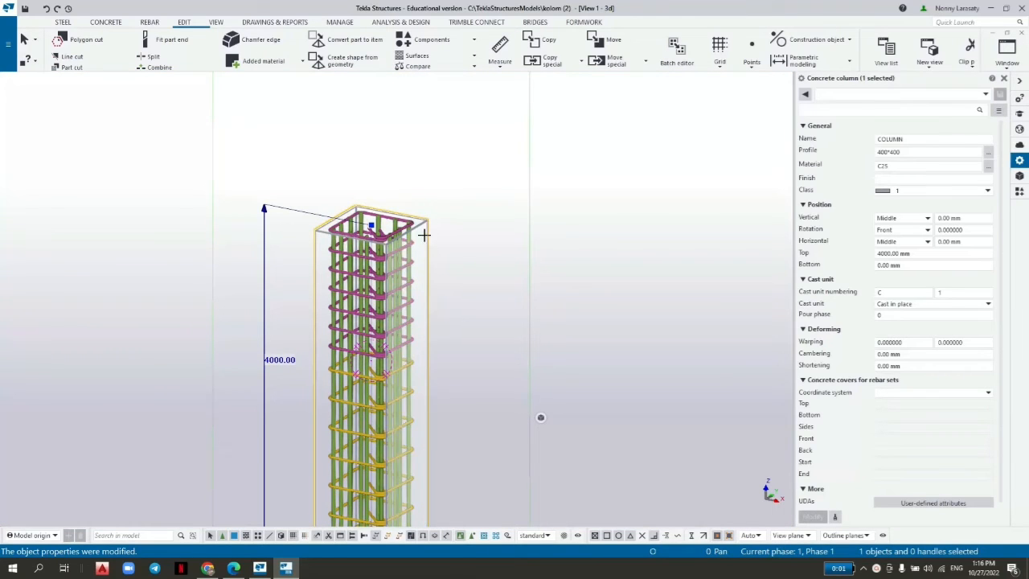
click(550, 60)
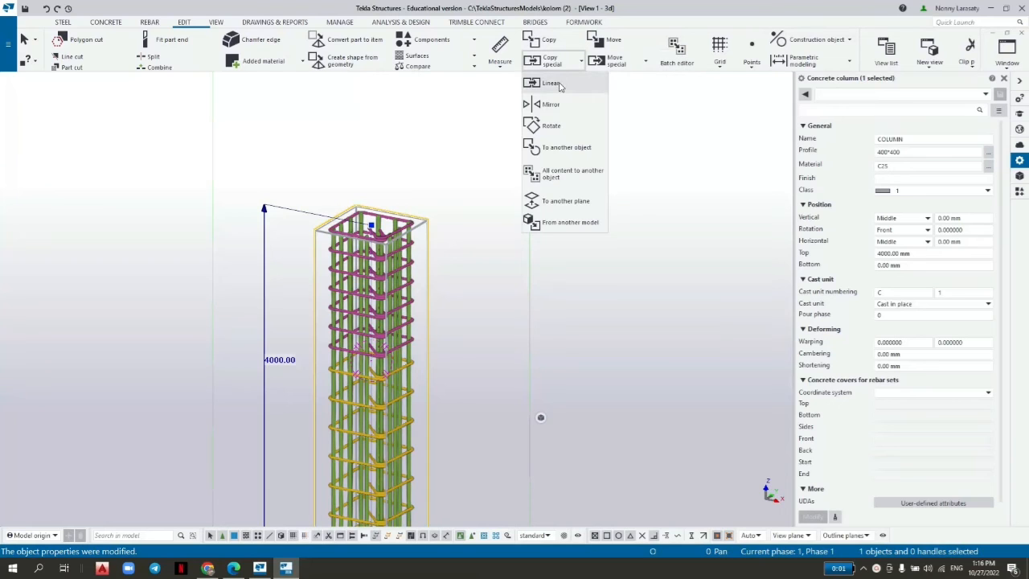
click(542, 82)
click(125, 176)
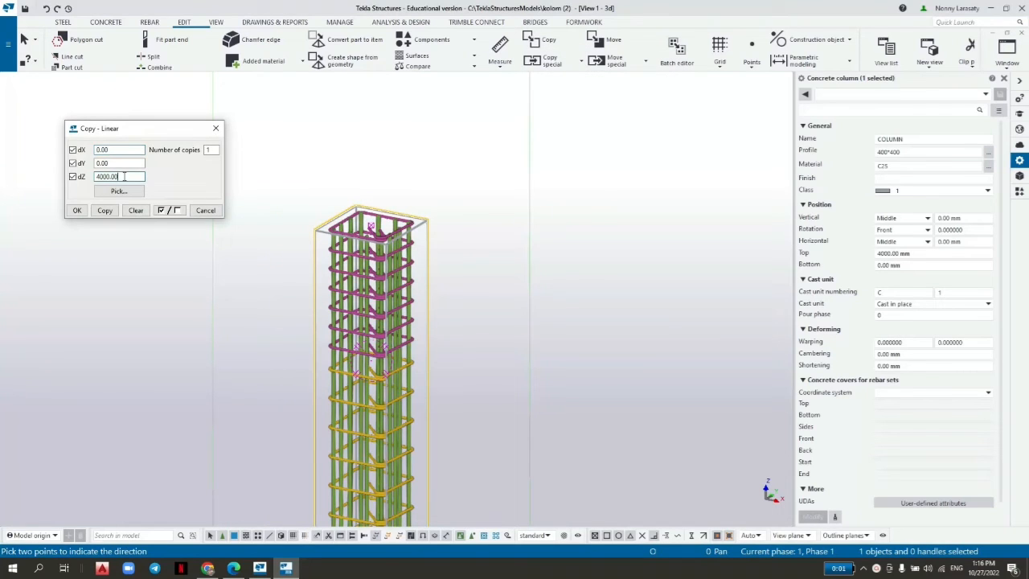
click(107, 210)
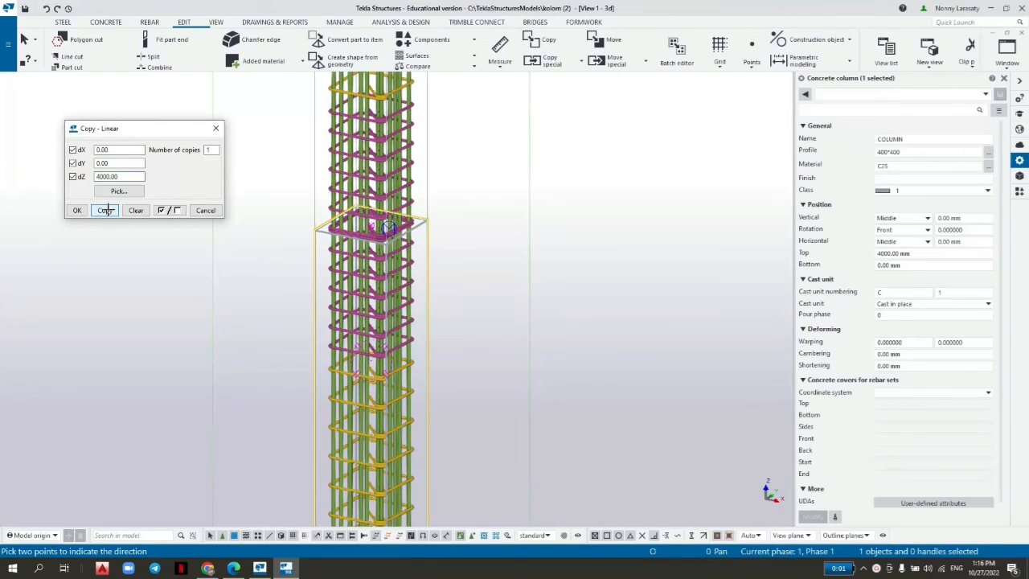
click(78, 210)
right_click(468, 205)
click(481, 213)
Explode the reinforcement component of the lower column
scroll(445, 200, up, 1)
scroll(445, 200, up, 1)
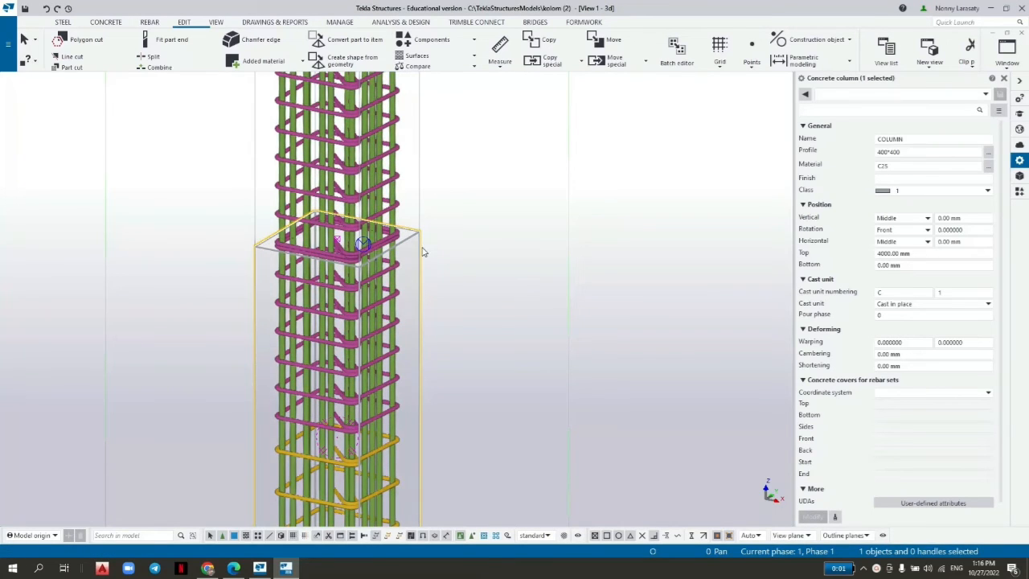
scroll(418, 229, up, 1)
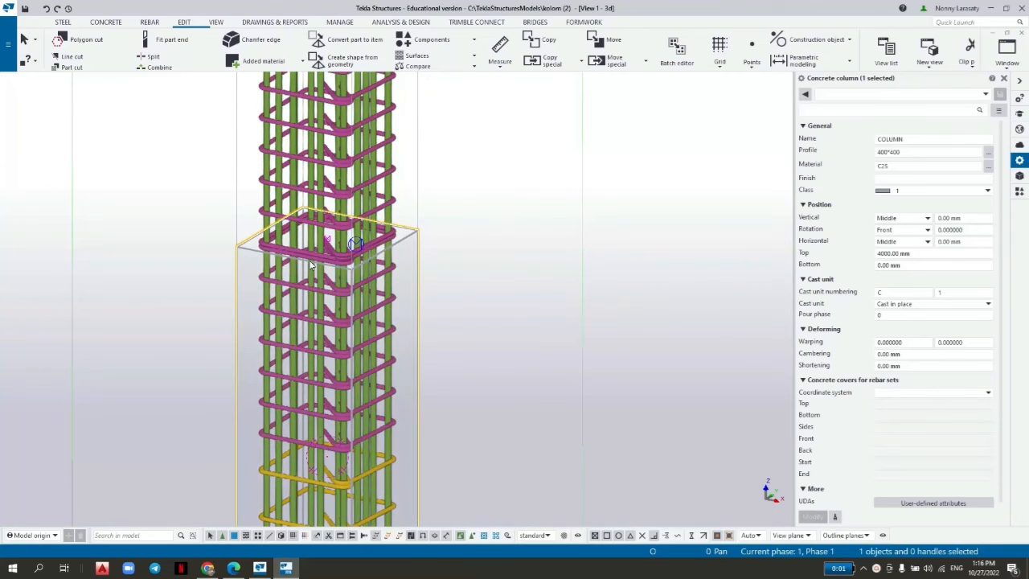
right_click(504, 215)
click(516, 222)
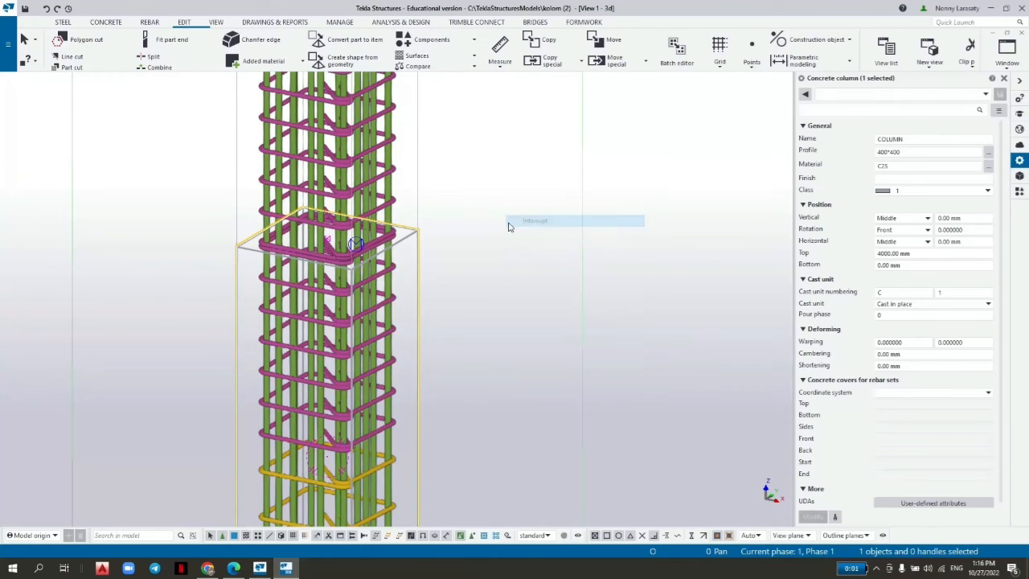
right_click(418, 254)
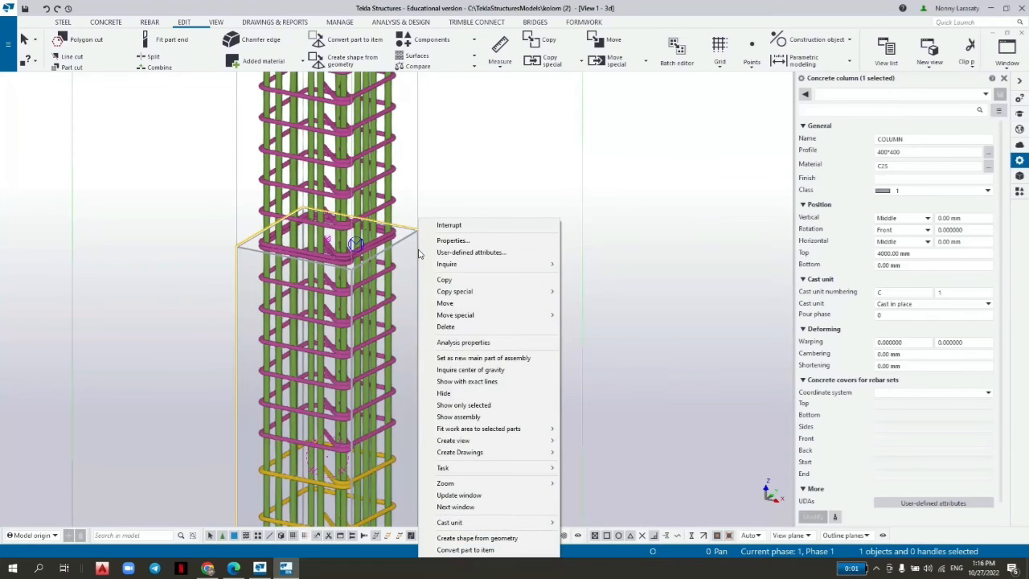
click(358, 301)
right_click(358, 303)
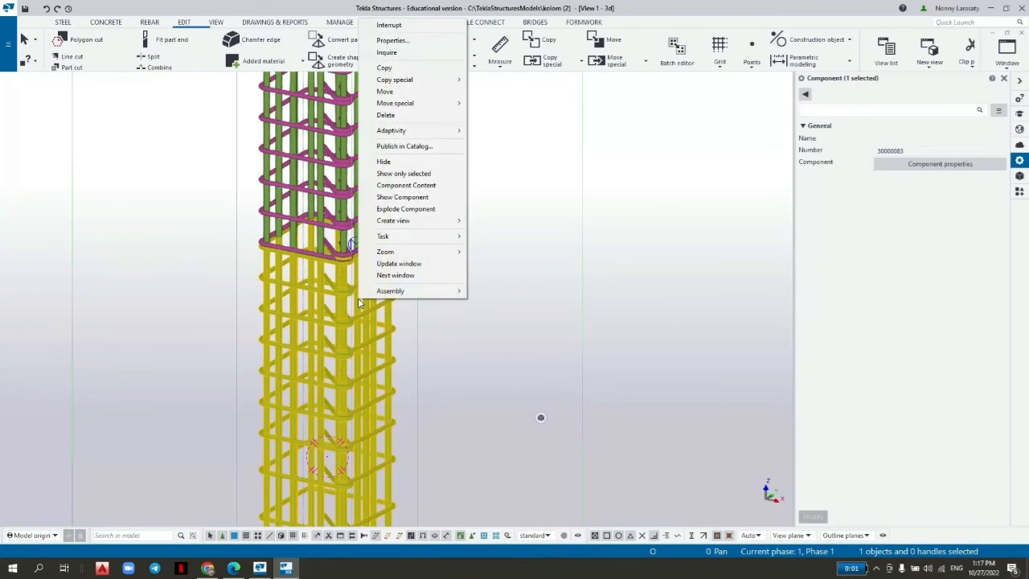
click(410, 212)
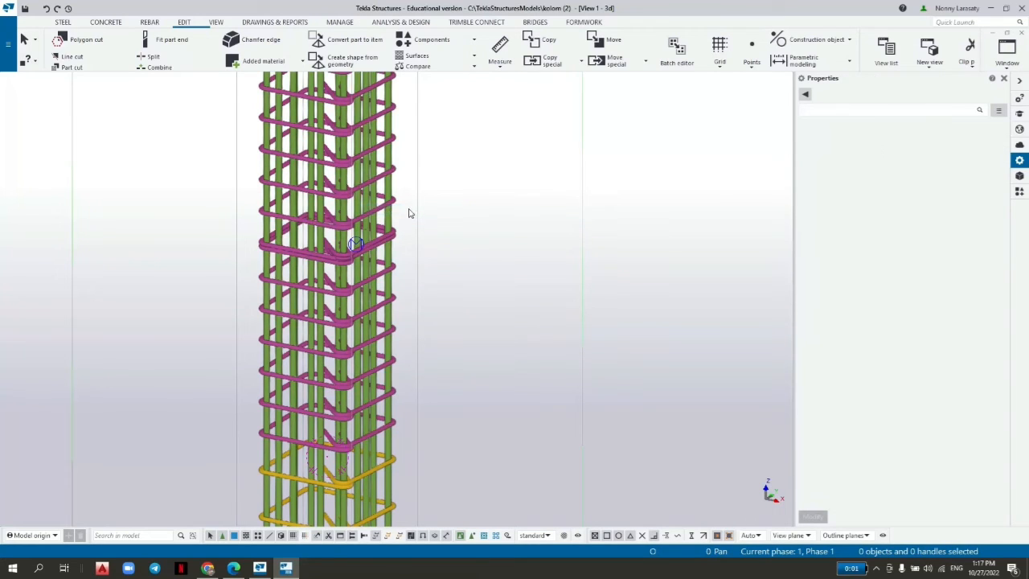
Ungroup the lower column's upper stirrup group and delete its topmost stirrup at the joint between the columns
scroll(353, 251, up, 3)
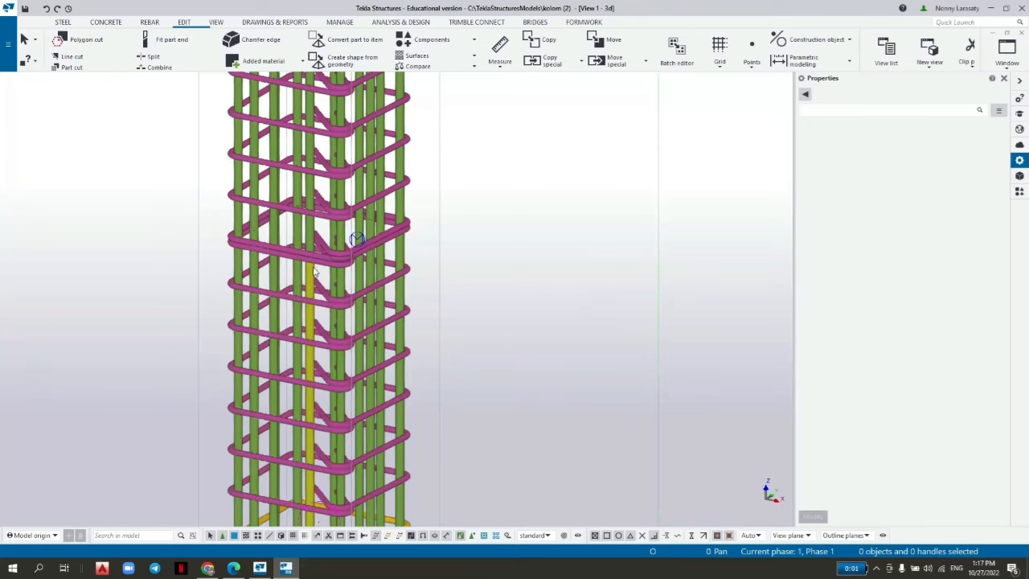
click(316, 268)
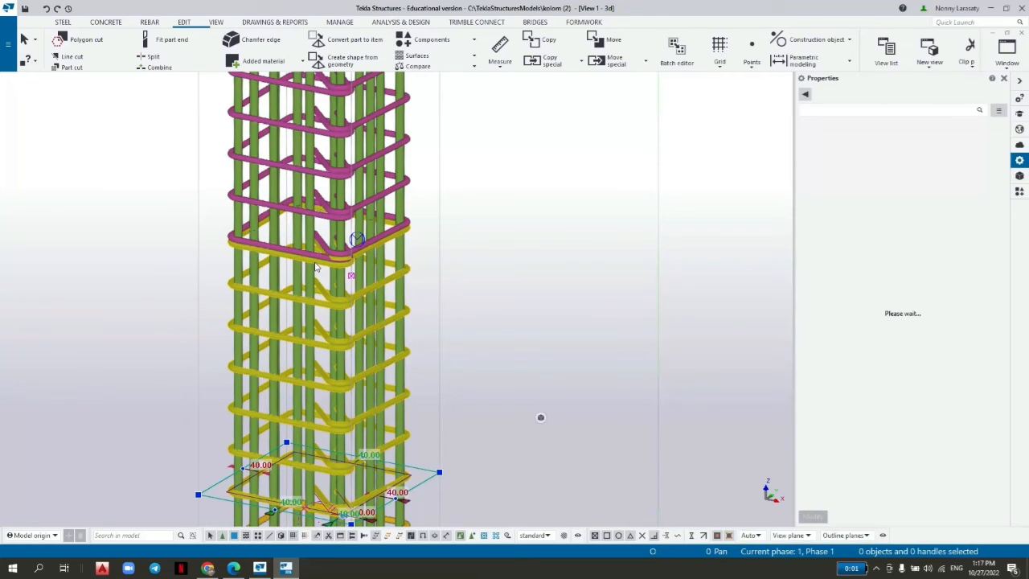
right_click(348, 274)
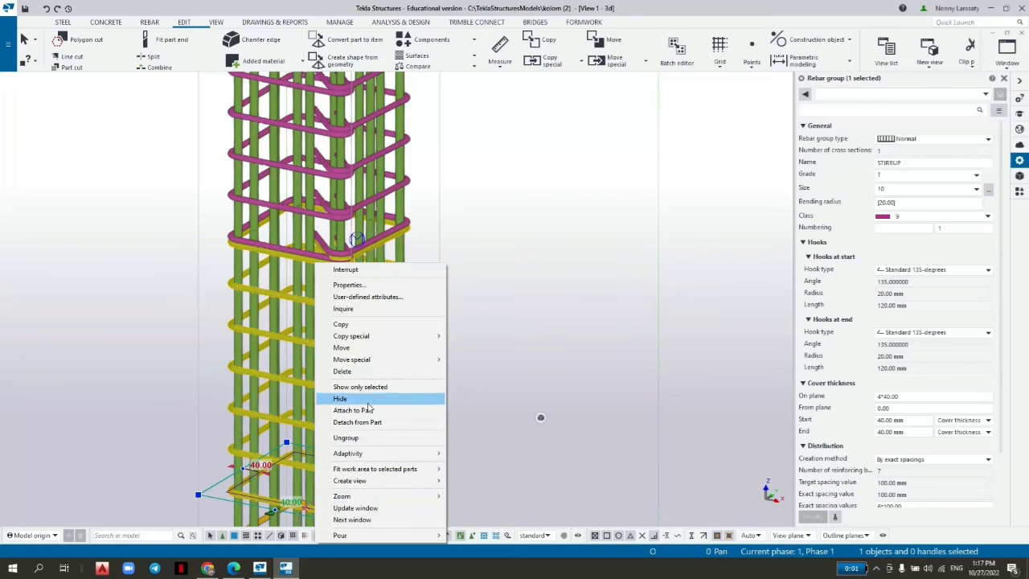
click(402, 438)
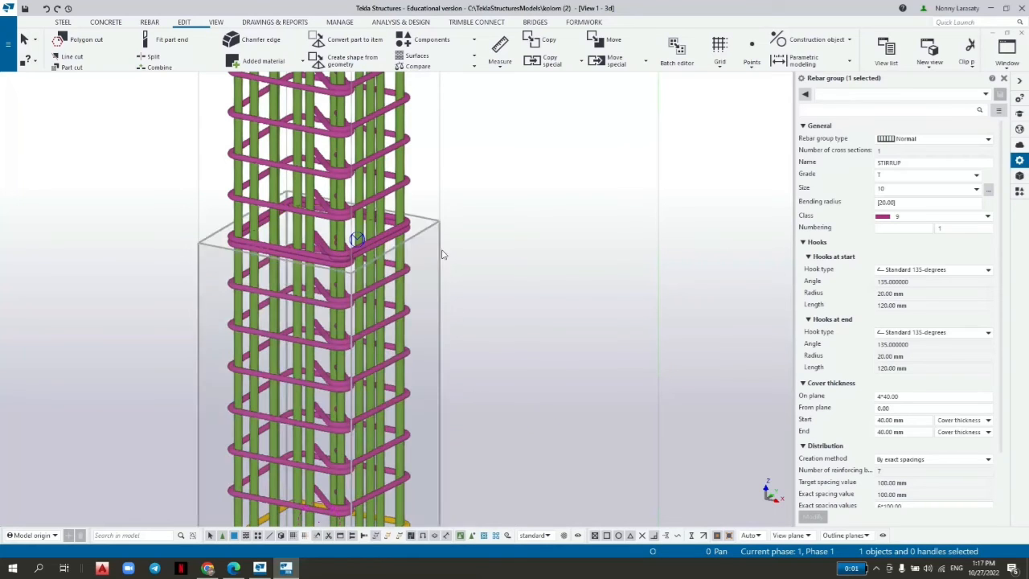
click(317, 268)
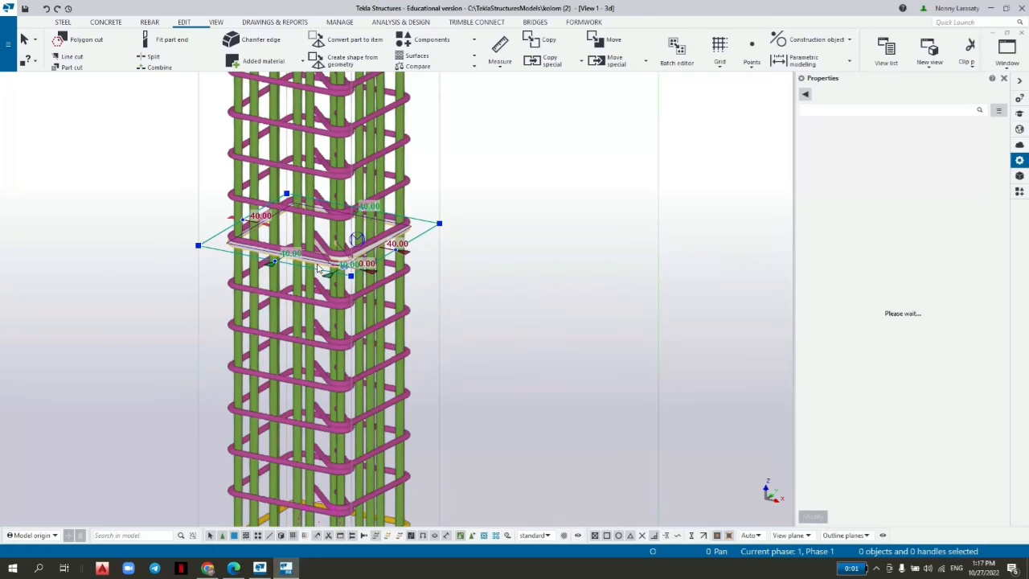
click(494, 179)
Explode the reinforcement component of the upper column
scroll(495, 180, up, 1)
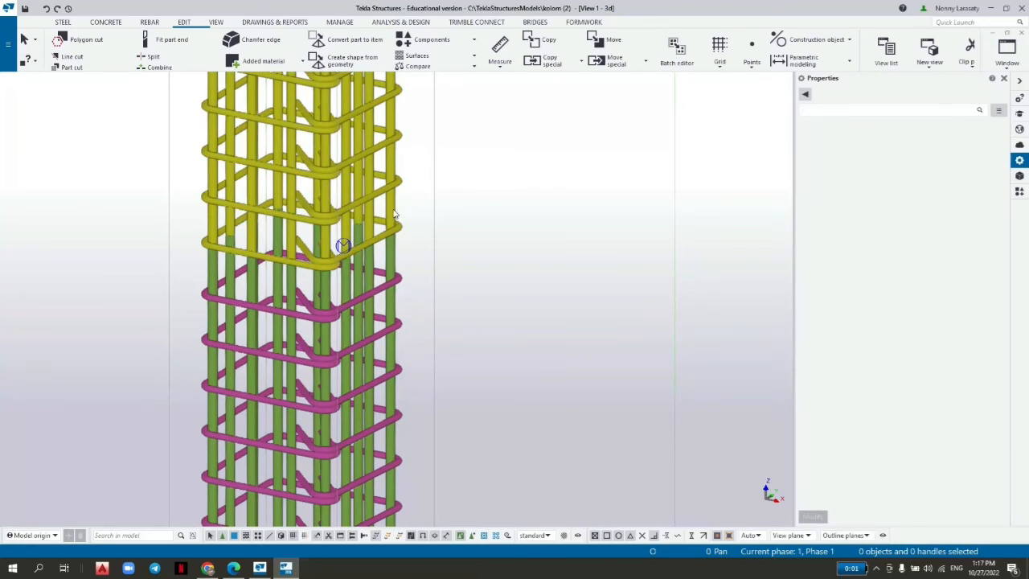
scroll(419, 213, up, 1)
right_click(352, 216)
click(448, 179)
click(379, 151)
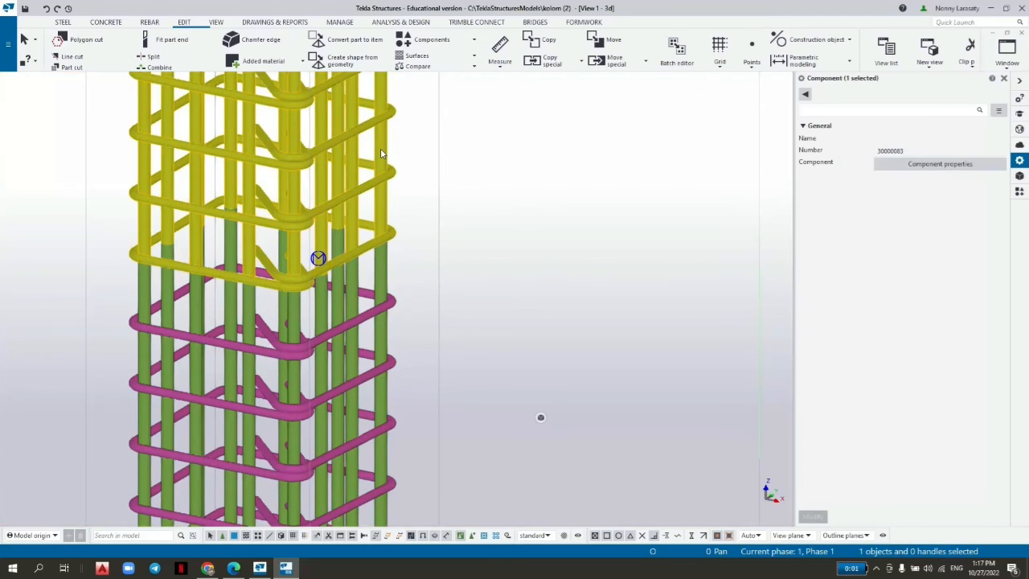
right_click(381, 150)
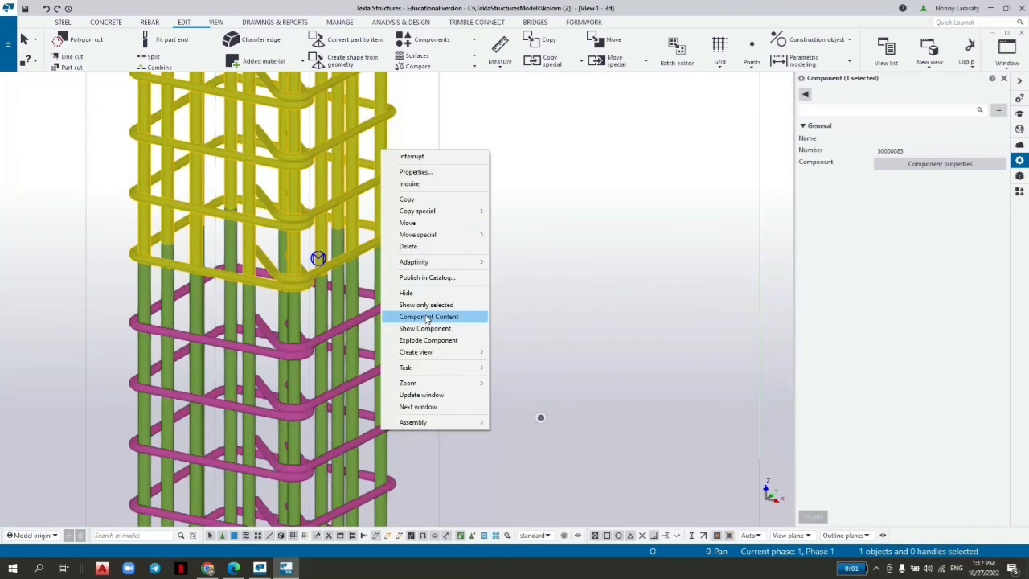
click(414, 339)
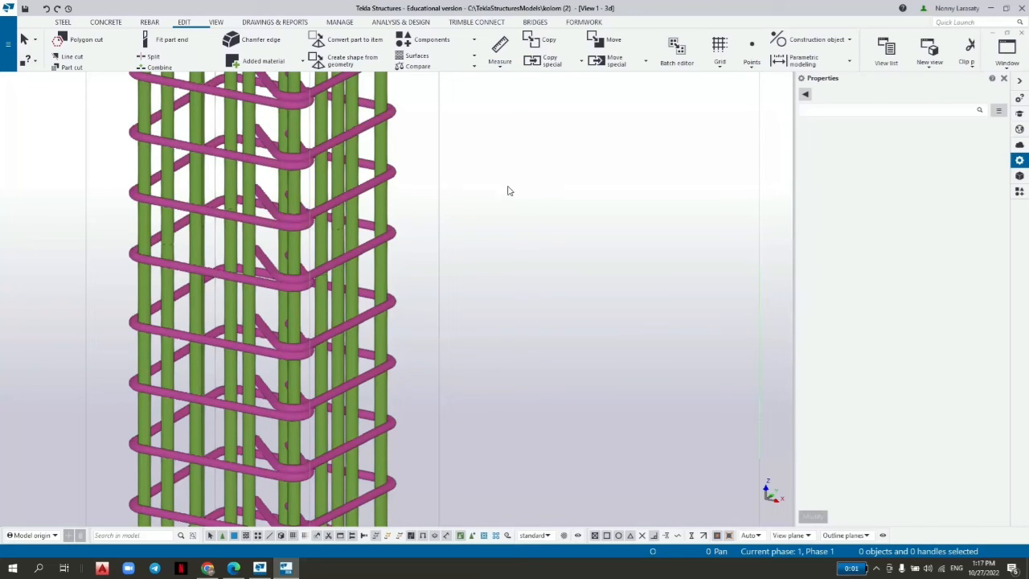
Add a coupler joining the lower and upper column's vertical bars at the front corner nearest the first bar splice
click(149, 23)
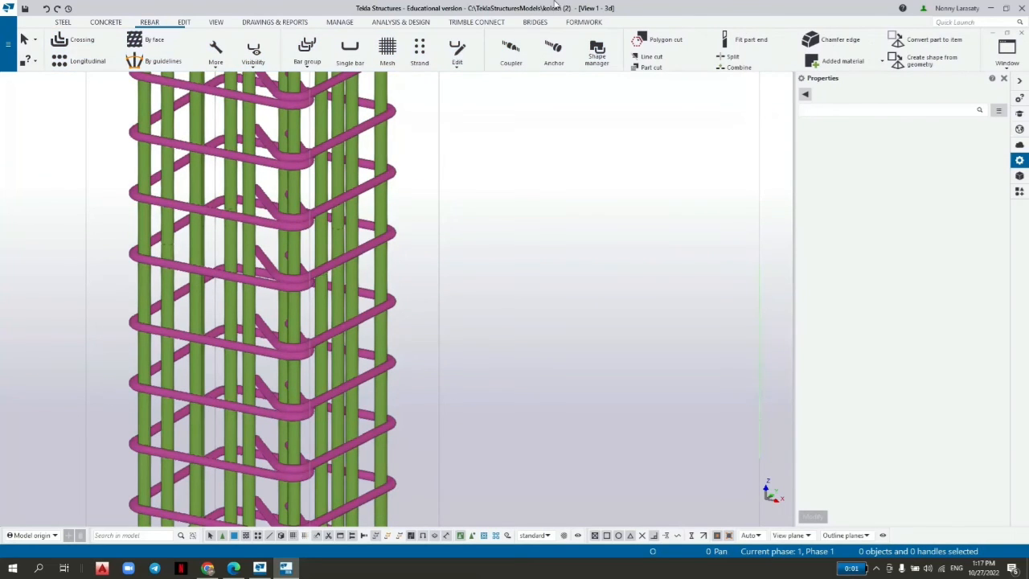
click(521, 54)
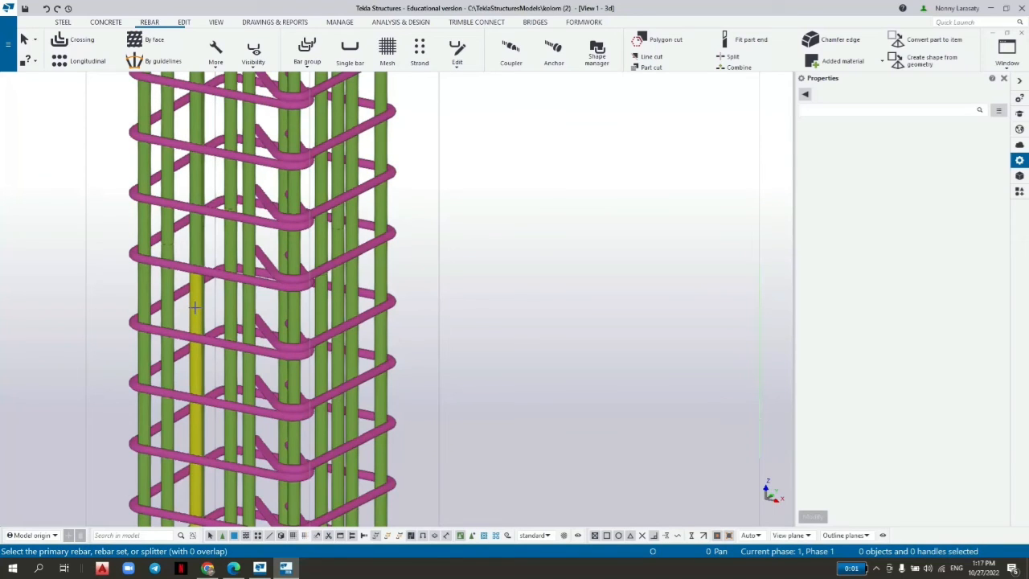
click(205, 261)
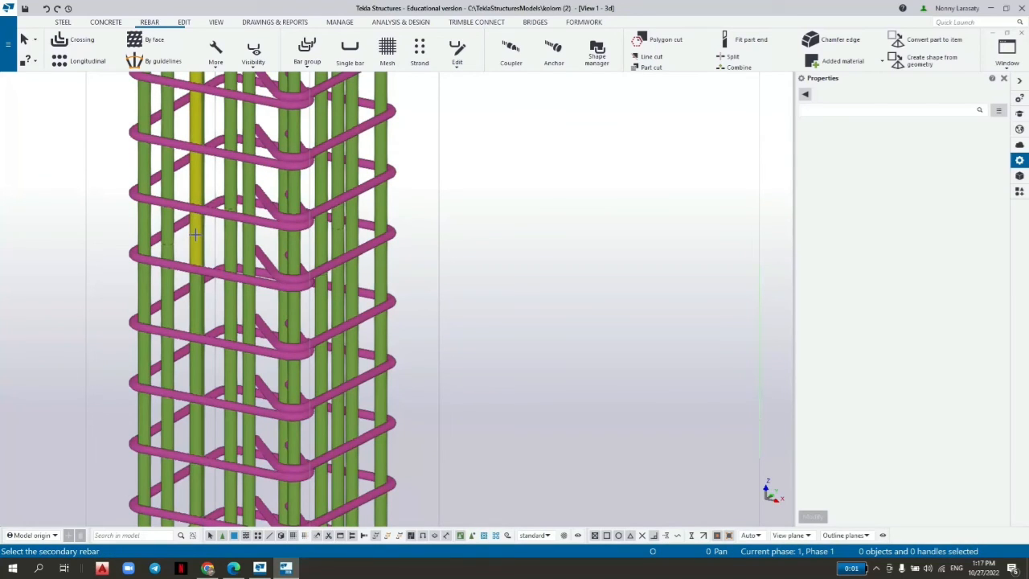
click(195, 234)
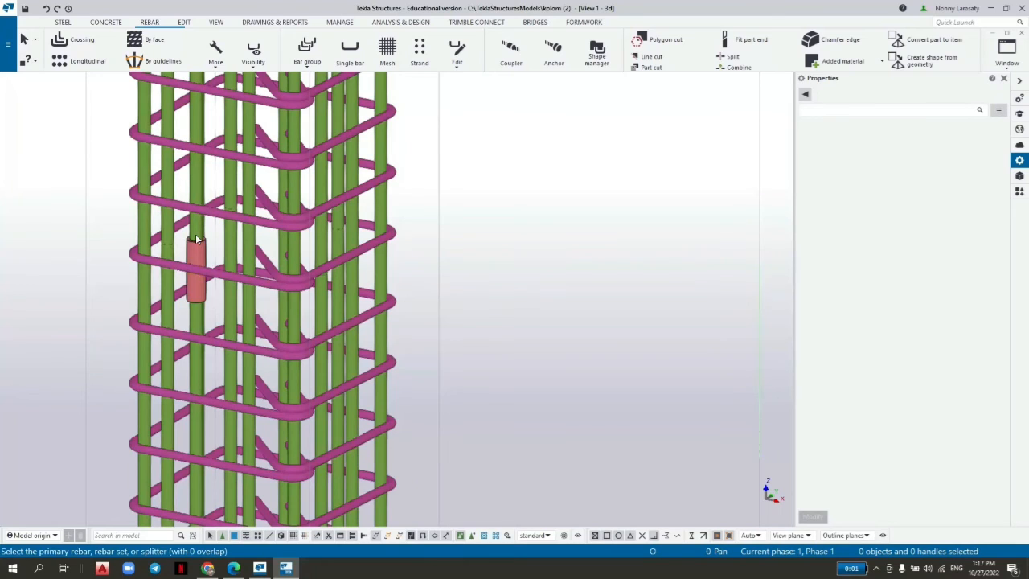
Add couplers between the lower and upper bars at four more vertical bar positions around the column joint
scroll(184, 231, up, 4)
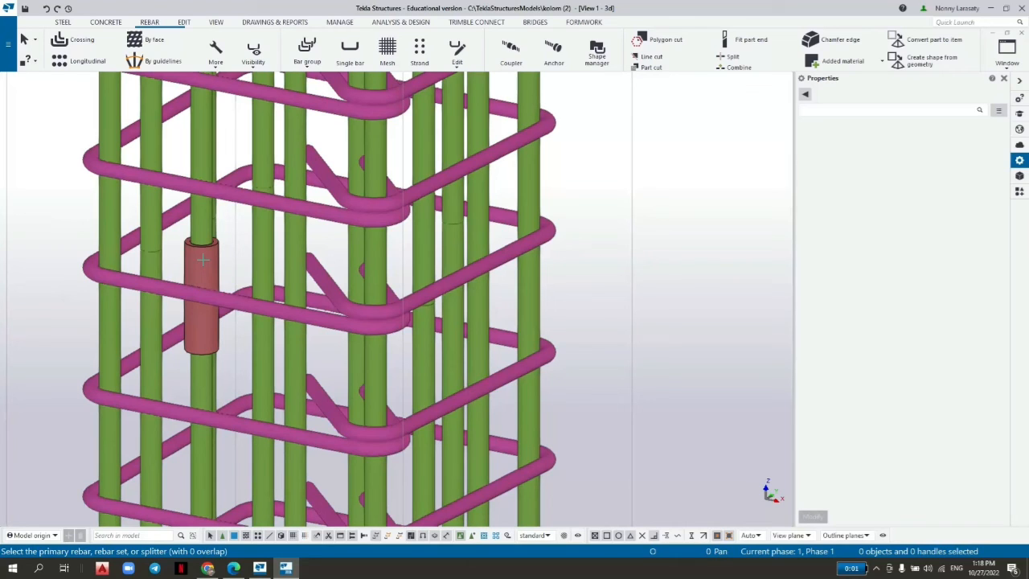
click(154, 232)
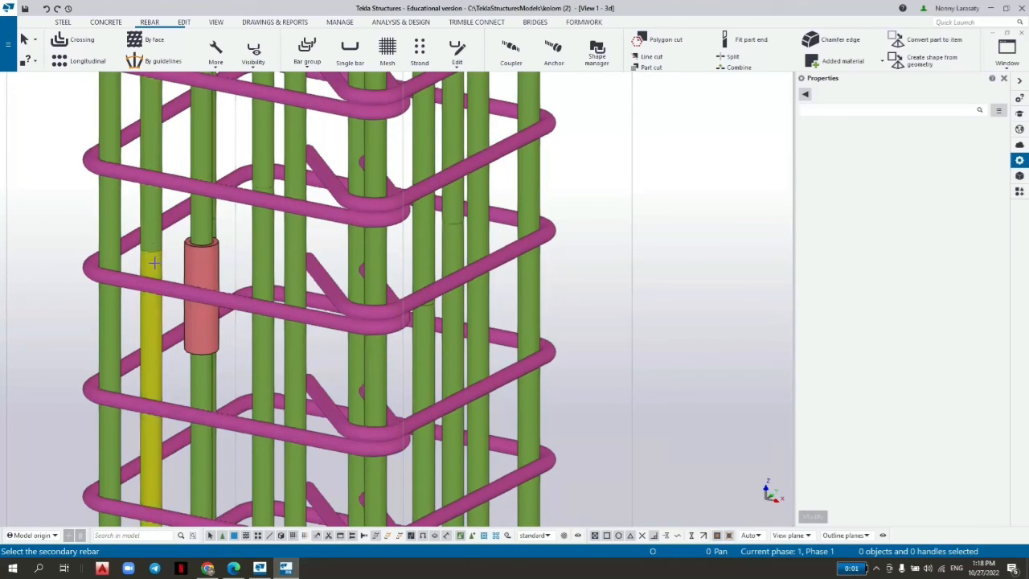
click(150, 257)
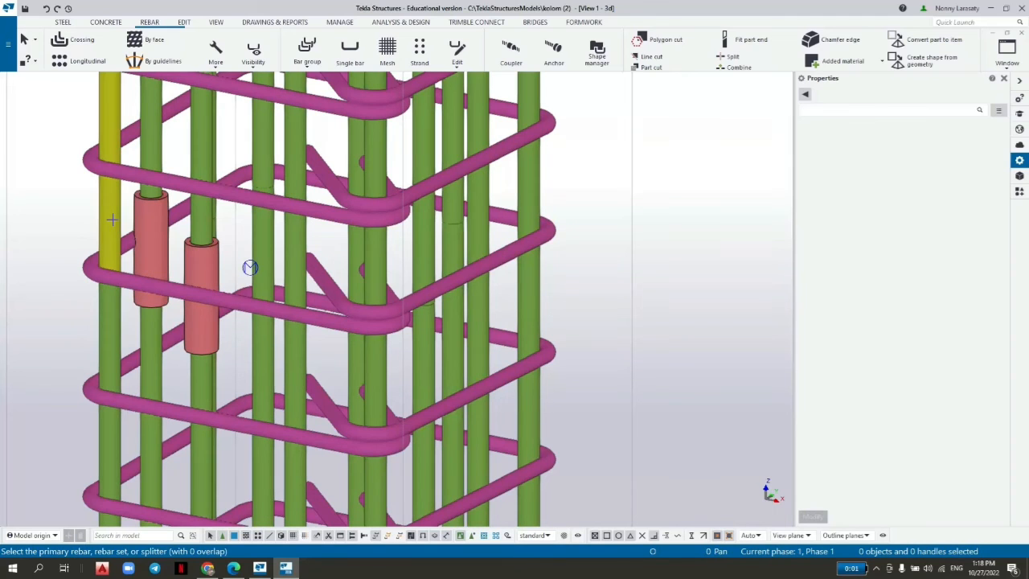
click(110, 297)
click(109, 321)
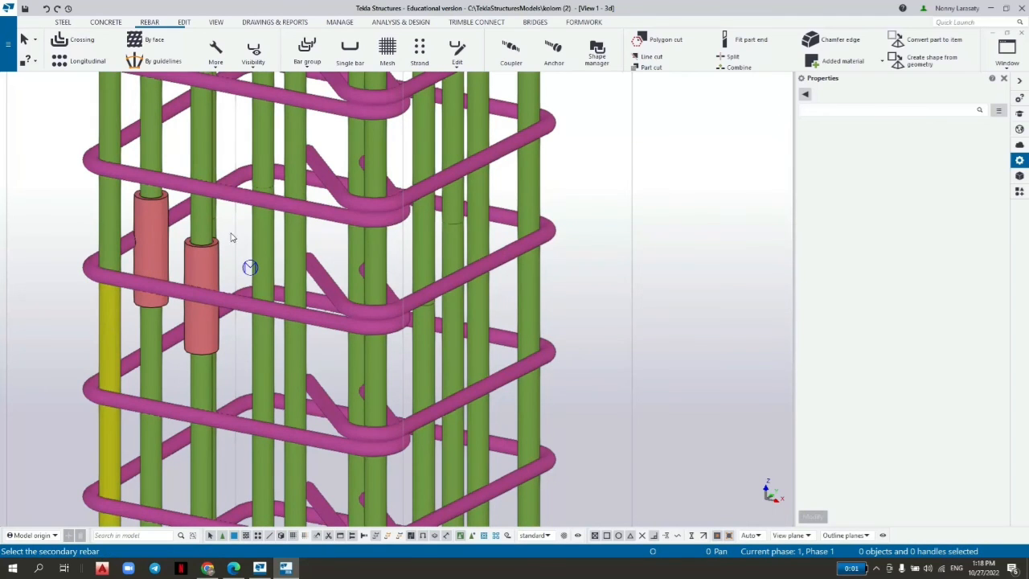
click(271, 156)
click(268, 148)
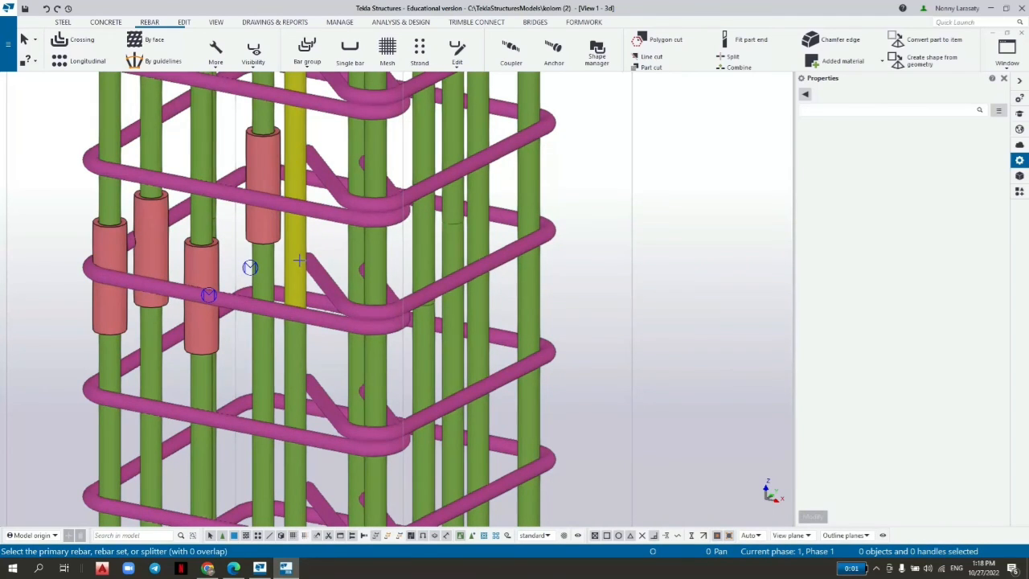
click(291, 352)
click(277, 281)
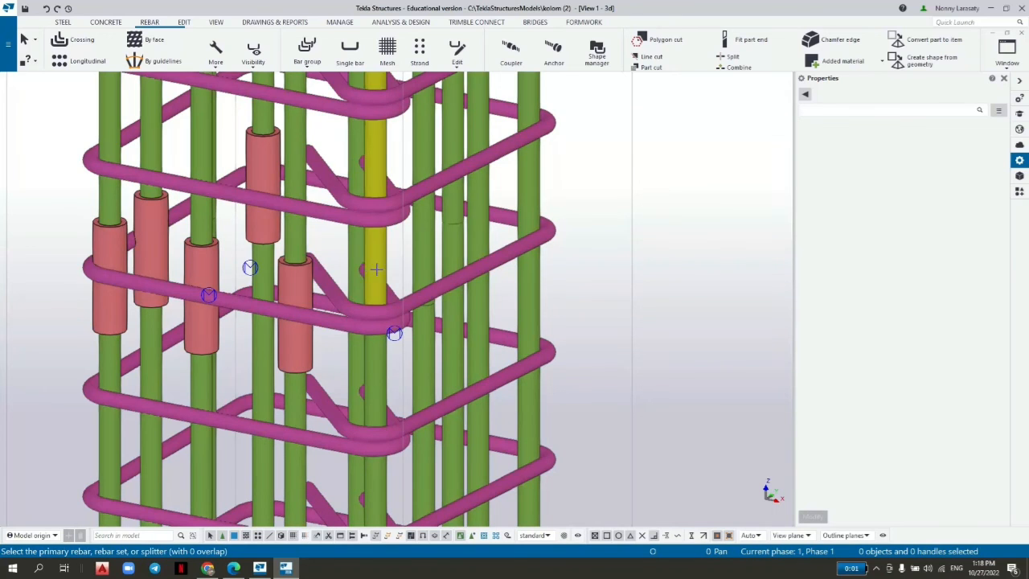
Add couplers at the six bar positions from the column's front corner round to the far right corner
click(356, 157)
click(357, 242)
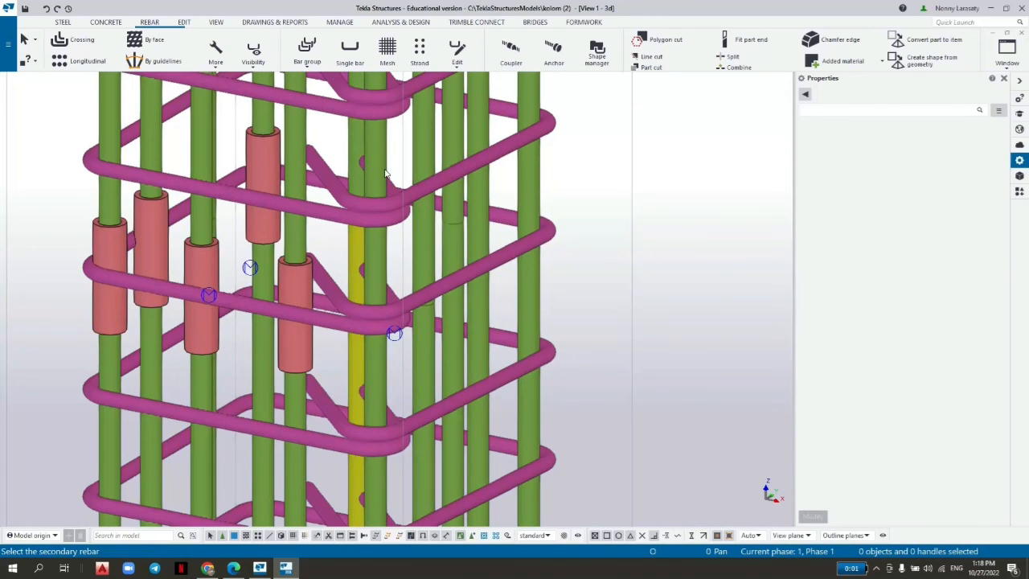
click(378, 360)
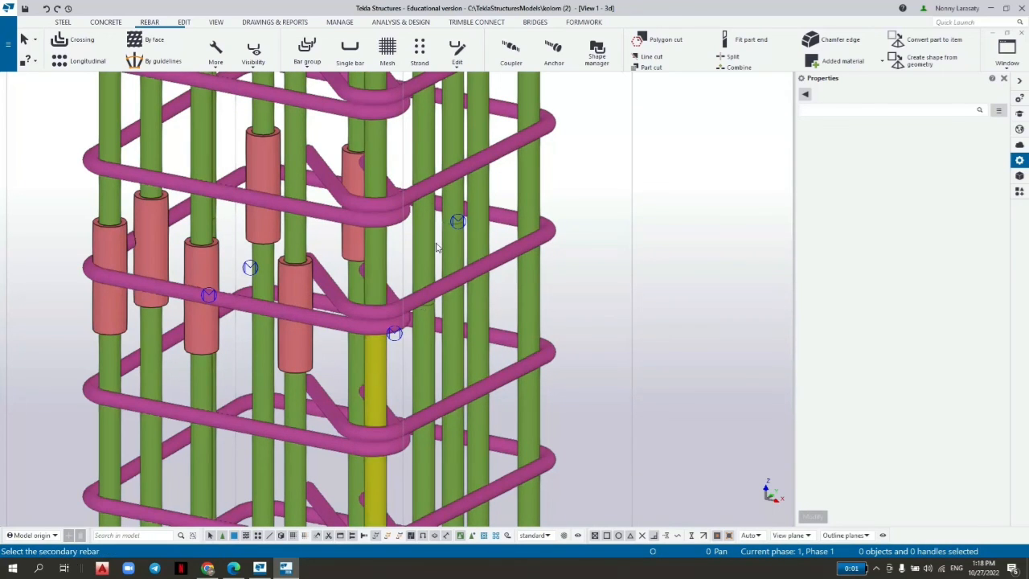
click(375, 241)
click(421, 141)
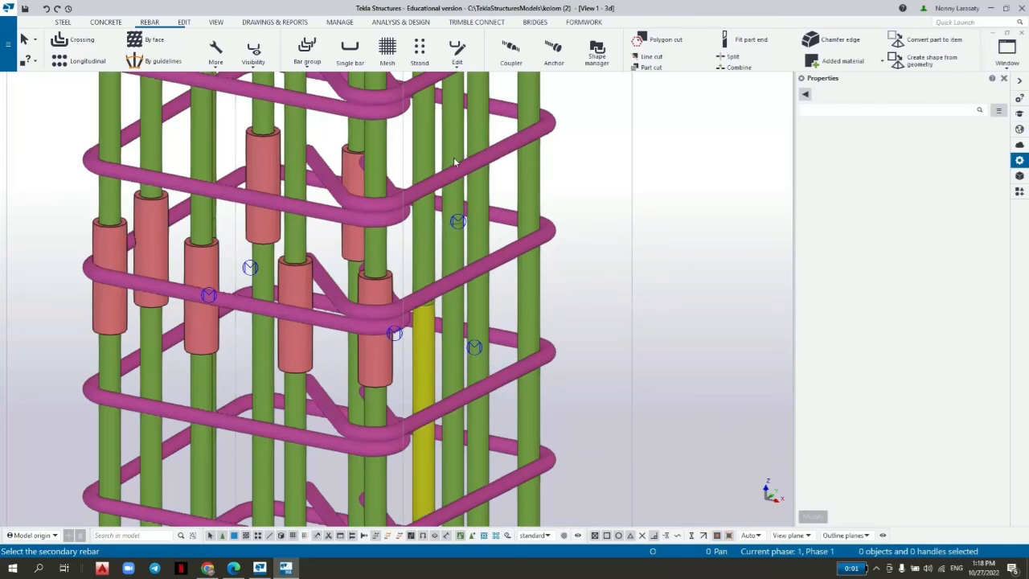
click(455, 130)
click(455, 252)
click(482, 110)
click(482, 307)
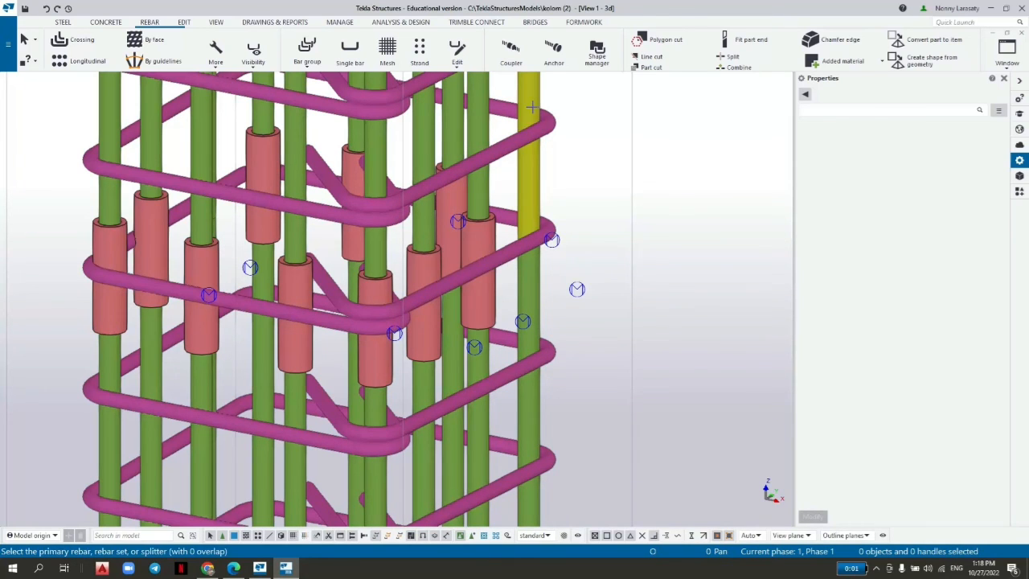
click(532, 109)
click(533, 339)
Add a coupler at the remaining rear vertical bar hidden behind the front bars of the column joint
middle_drag(76, 306, 201, 302)
scroll(386, 303, down, 4)
middle_drag(554, 285, 349, 338)
scroll(366, 359, up, 4)
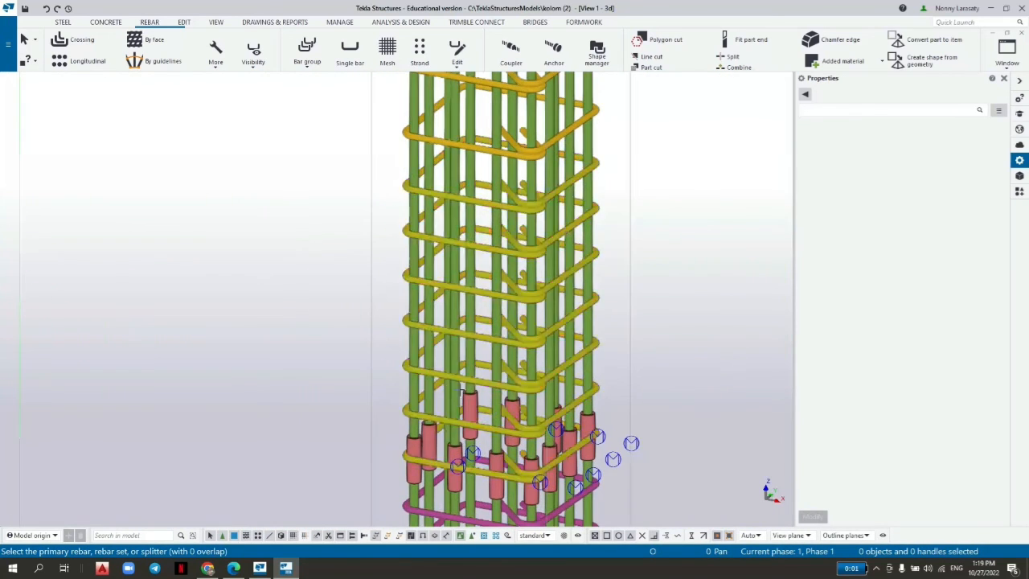
middle_drag(454, 410, 371, 255)
scroll(350, 217, up, 1)
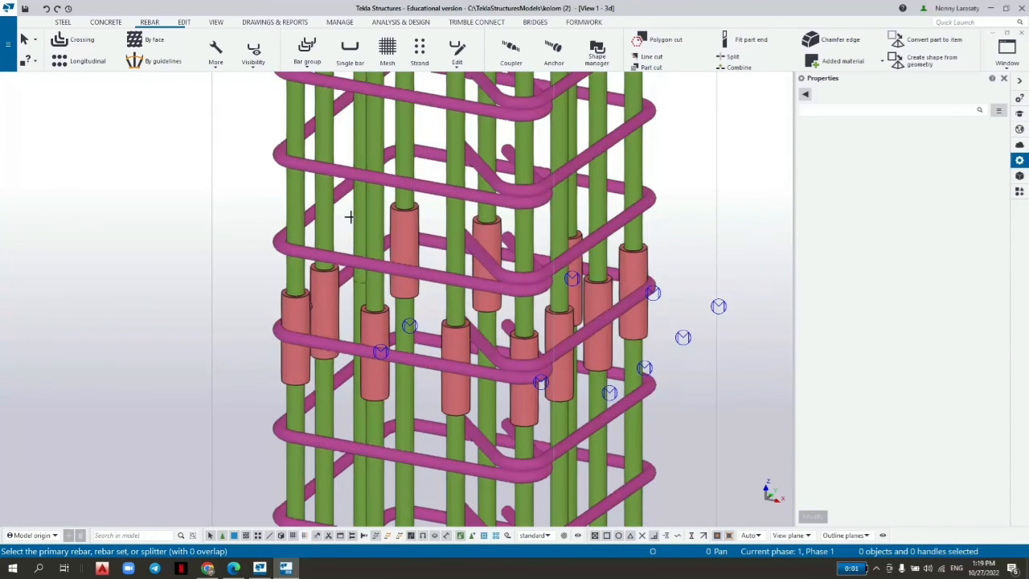
click(359, 298)
click(359, 296)
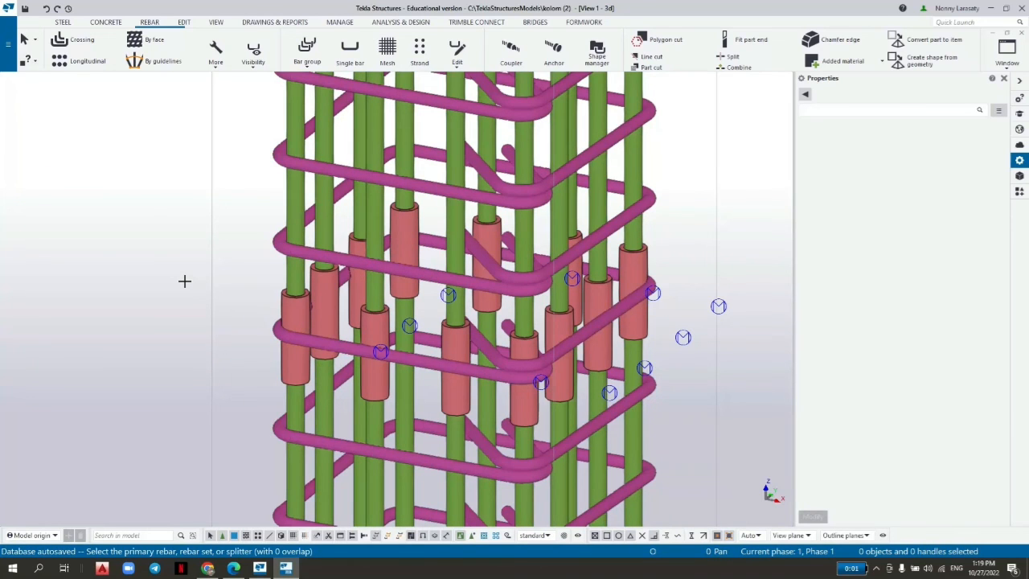
Check the coupled bars against section POTONGAN C-C in the PDF drawing, and return to the Tekla Structures model
scroll(229, 326, down, 1)
scroll(262, 418, up, 2)
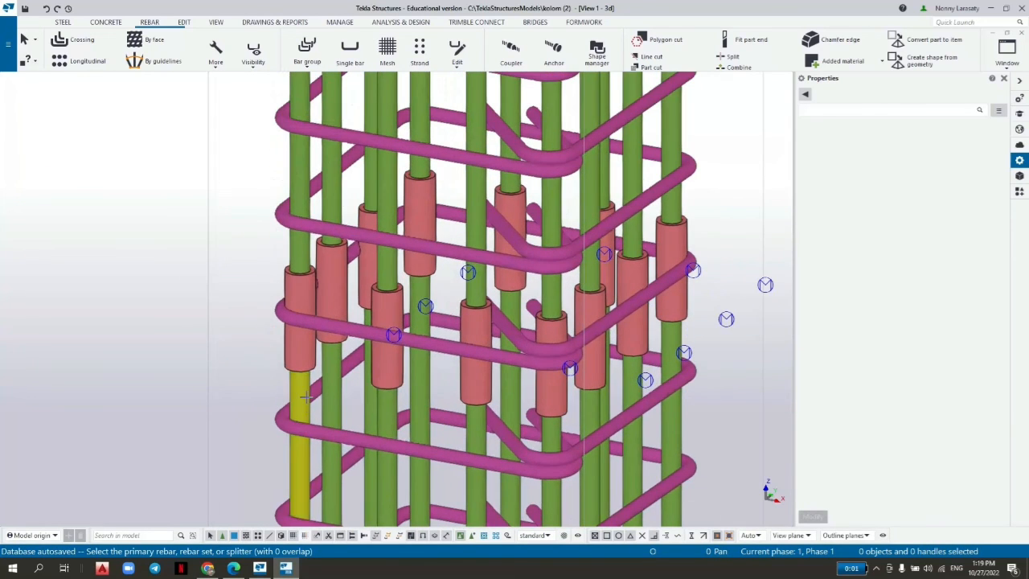
middle_drag(239, 391, 138, 367)
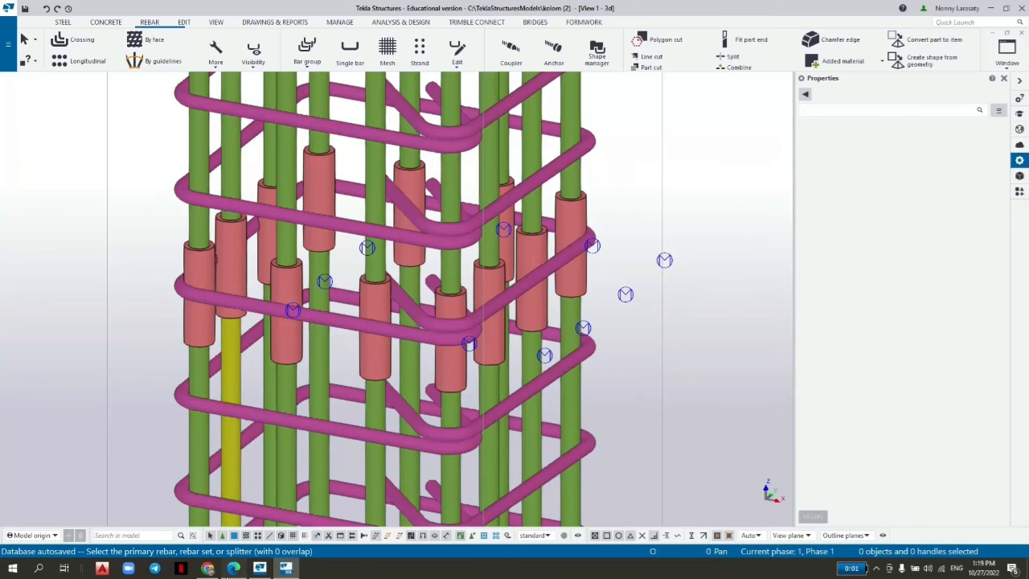
click(233, 568)
scroll(192, 450, down, 2)
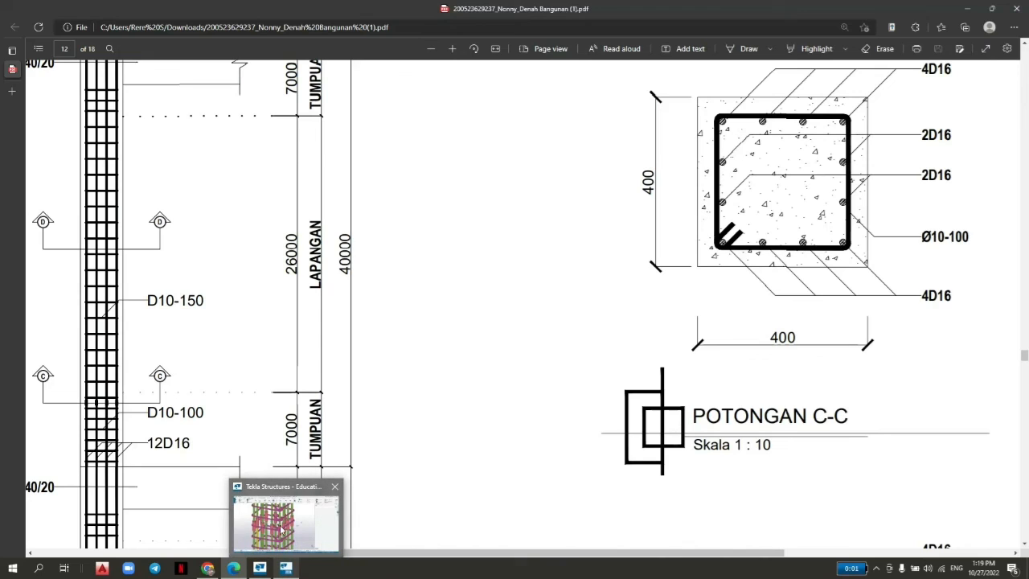
click(286, 569)
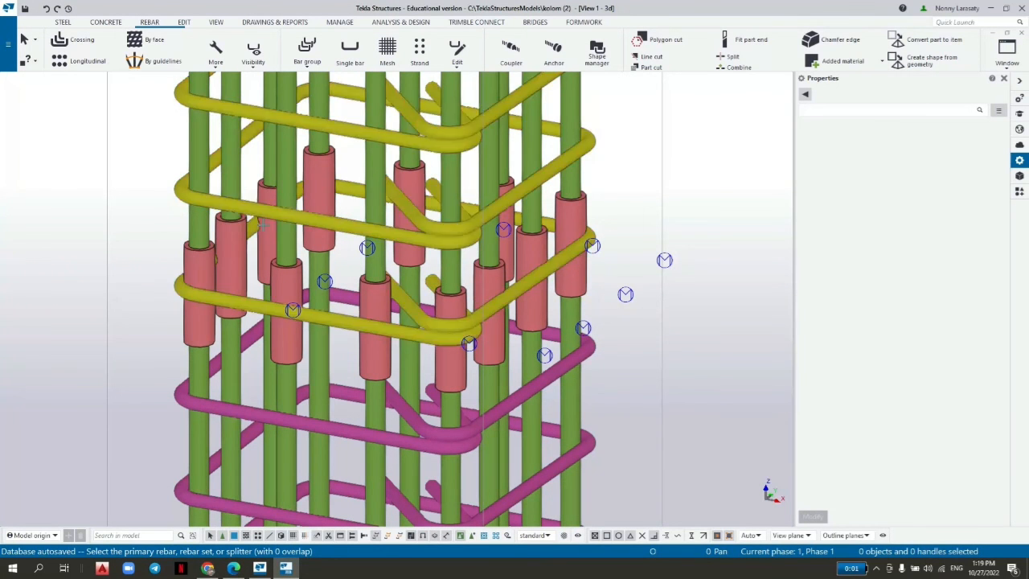
End the coupler command and inspect the couplers at the column joint
scroll(388, 263, down, 10)
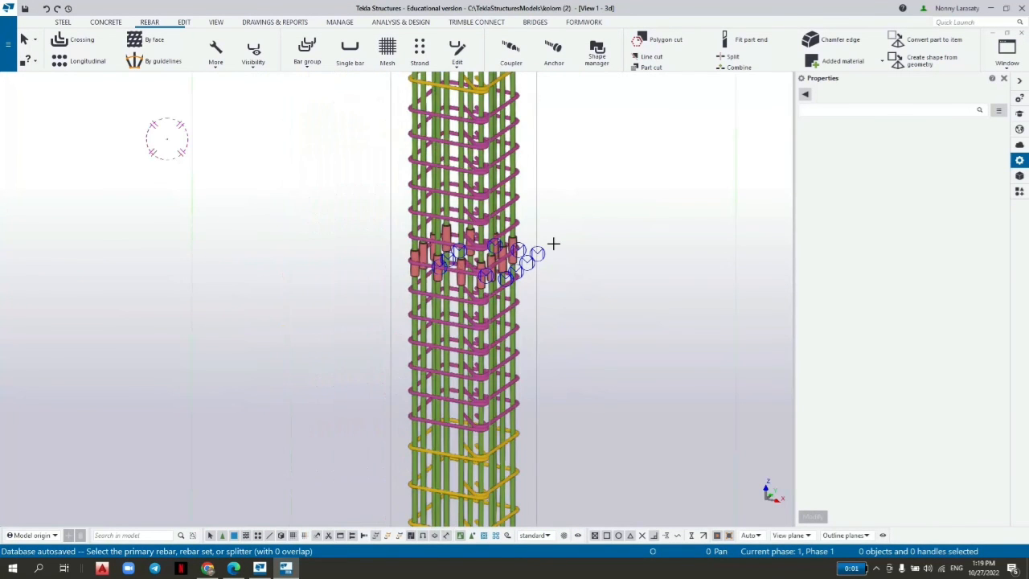
scroll(575, 226, up, 2)
right_click(570, 219)
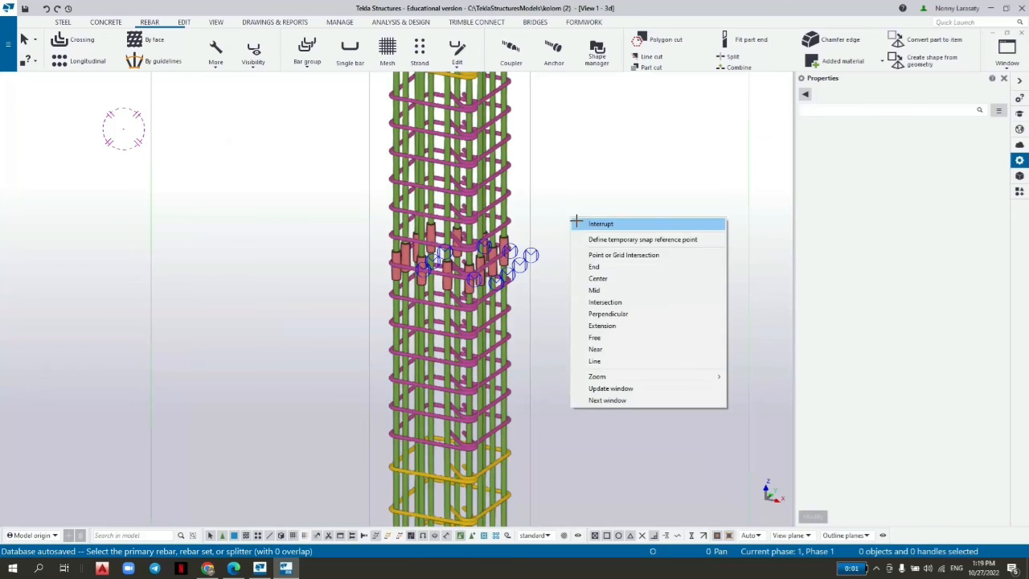
click(558, 234)
scroll(555, 234, up, 1)
scroll(553, 235, up, 3)
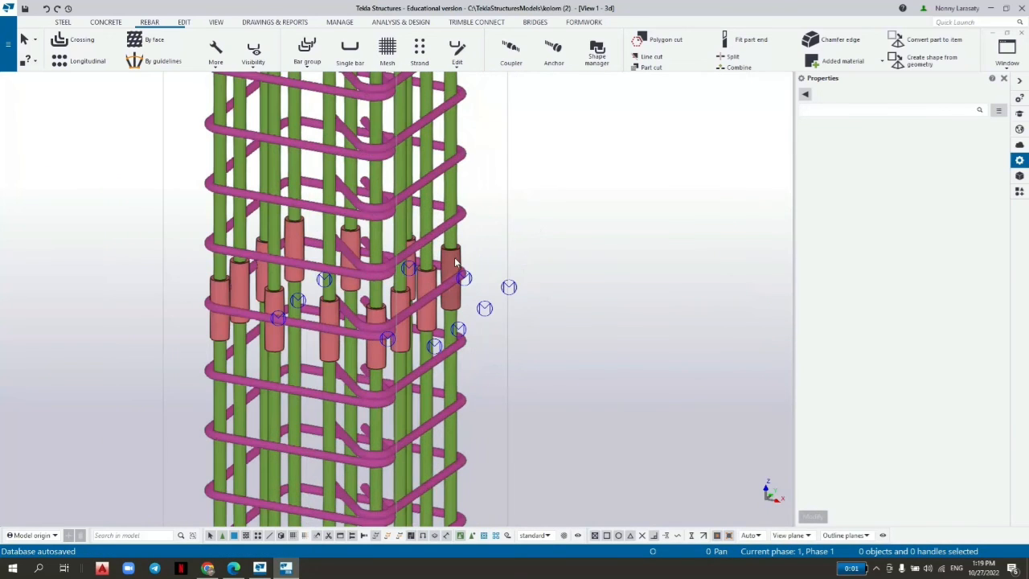